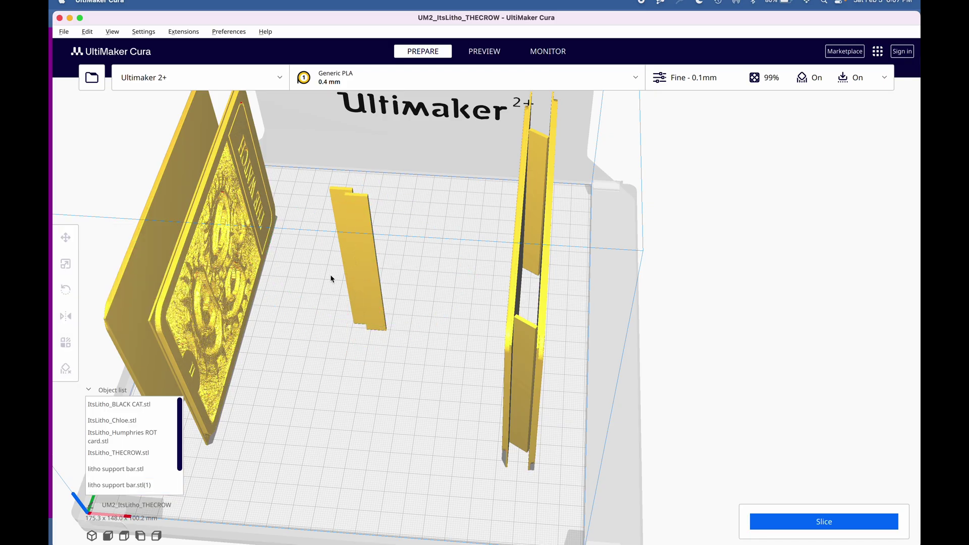
# Step: Drag the overlapping support bar toward the front of the plate
pyautogui.click(341, 266)
pyautogui.click(66, 237)
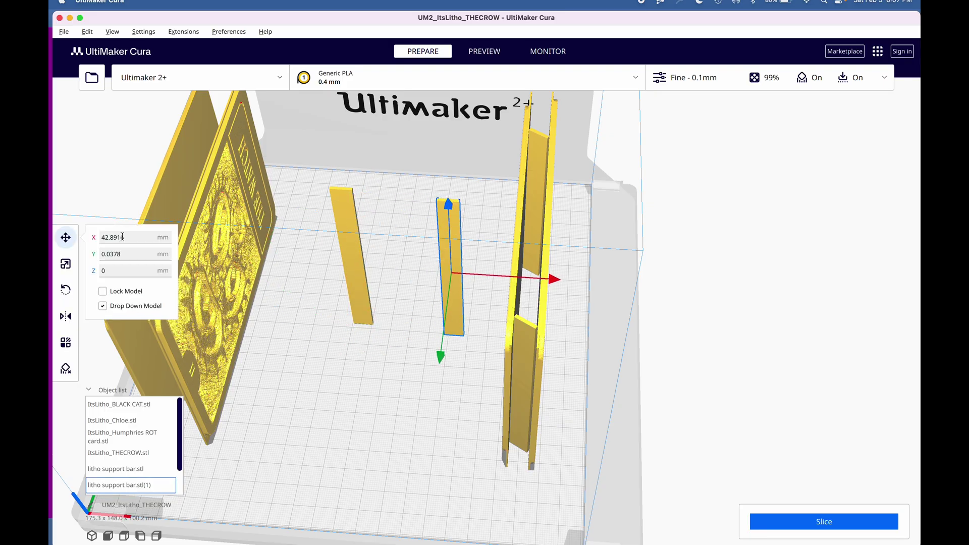
pyautogui.moveTo(439, 354); pyautogui.dragTo(418, 463)
# Step: Set the other support bar's X position to 40 and push it back along Y
pyautogui.click(364, 304)
pyautogui.click(111, 237)
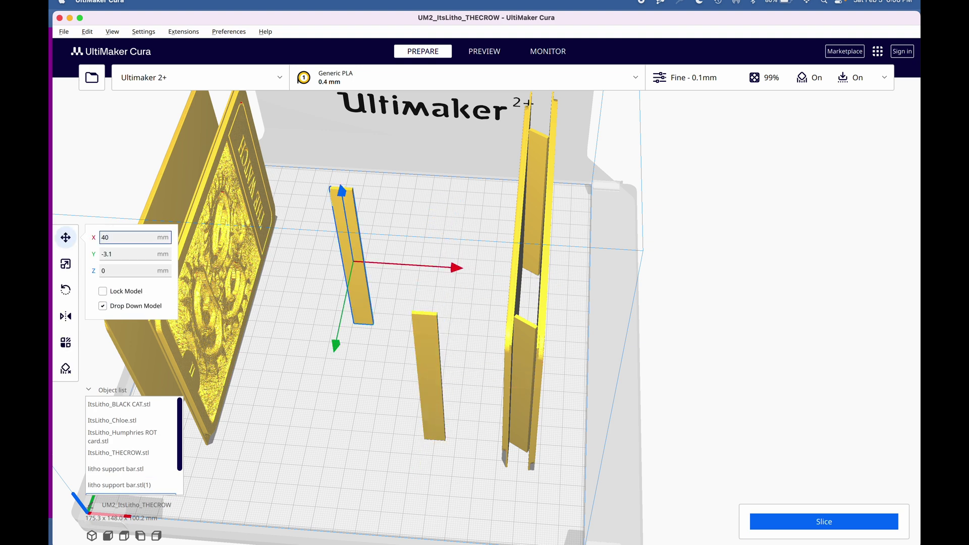
pyautogui.write('40')
pyautogui.press('Return')
pyautogui.click(412, 292)
pyautogui.moveTo(413, 292); pyautogui.dragTo(439, 283, button='right')
pyautogui.click(444, 267)
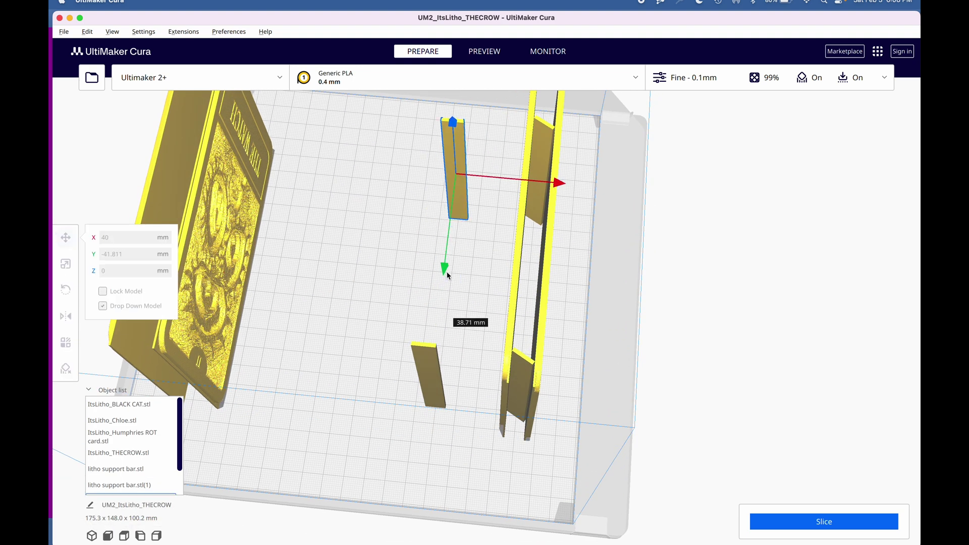
# Step: Rotate the support bar by -45°
pyautogui.press('r')
pyautogui.moveTo(445, 265)
pyautogui.mouseDown()
pyautogui.moveTo(424, 268)
pyautogui.moveTo(438, 271)
pyautogui.mouseUp()
pyautogui.click(429, 376)
pyautogui.click(430, 259)
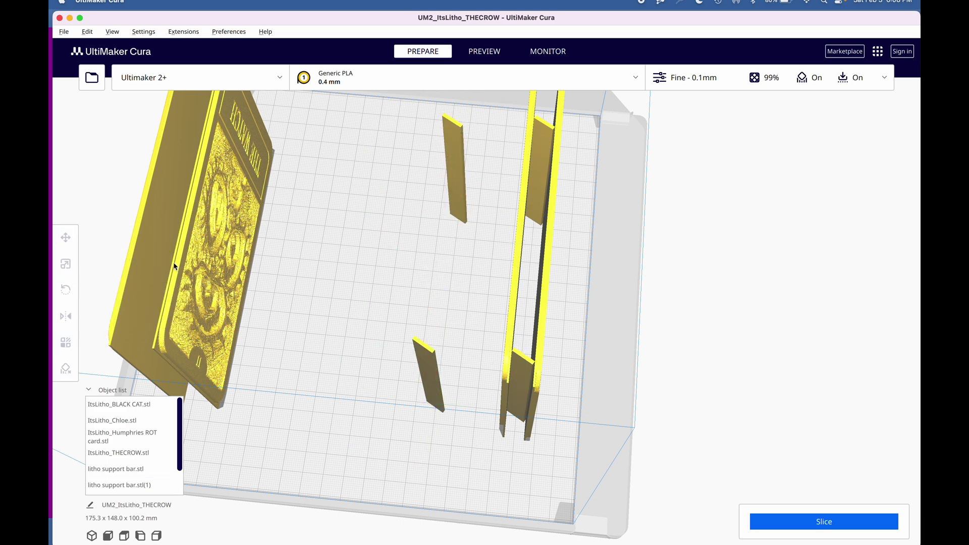
# Step: Slide Chloe and THECROW along X beside the paired cards on the right
pyautogui.click(194, 268)
pyautogui.moveTo(344, 249); pyautogui.dragTo(543, 261)
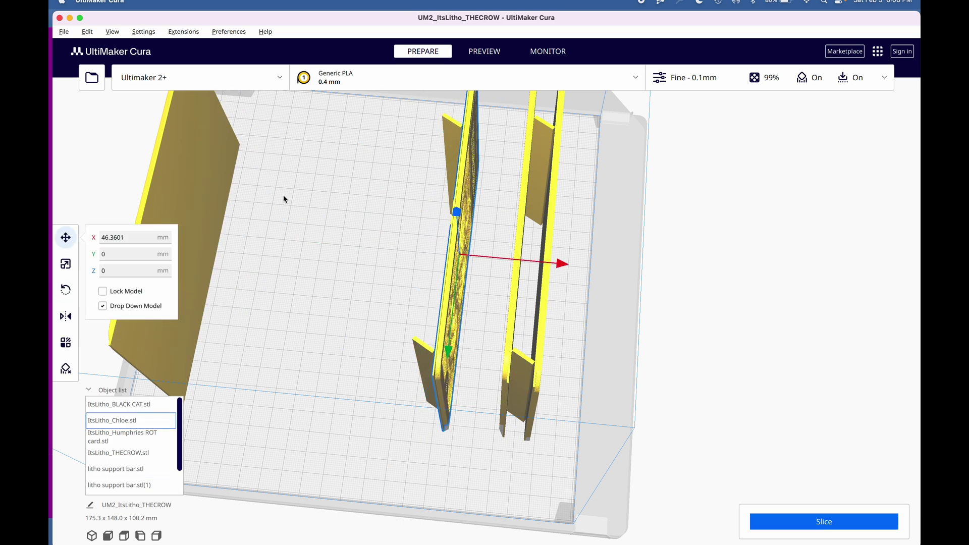
pyautogui.click(217, 227)
pyautogui.moveTo(257, 254); pyautogui.dragTo(515, 268)
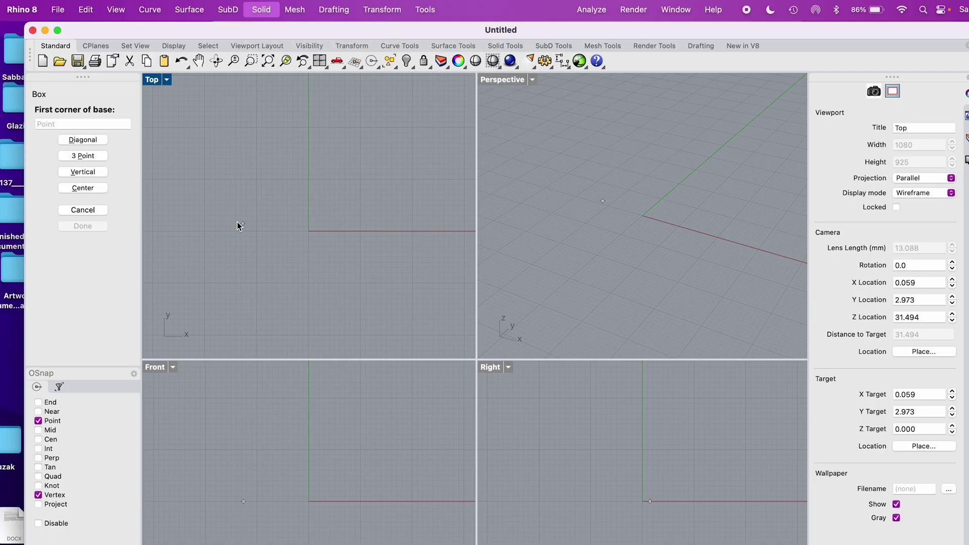
# Step: Draw a thin box in Top view and scale it 6x in Z with the gumball
pyautogui.click(228, 223)
pyautogui.click(260, 220)
pyautogui.click(260, 172)
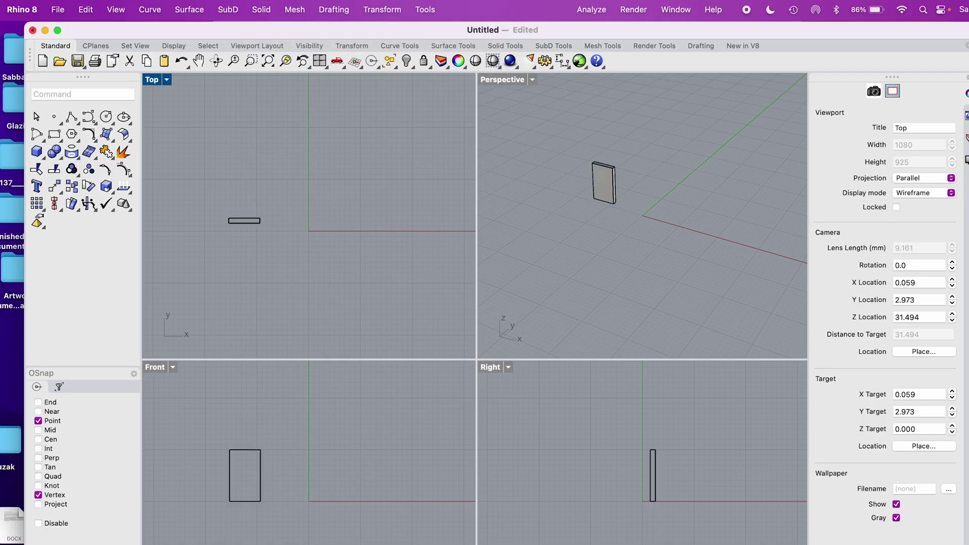
pyautogui.click(605, 187)
pyautogui.click(604, 199)
pyautogui.write('6')
pyautogui.press('Return')
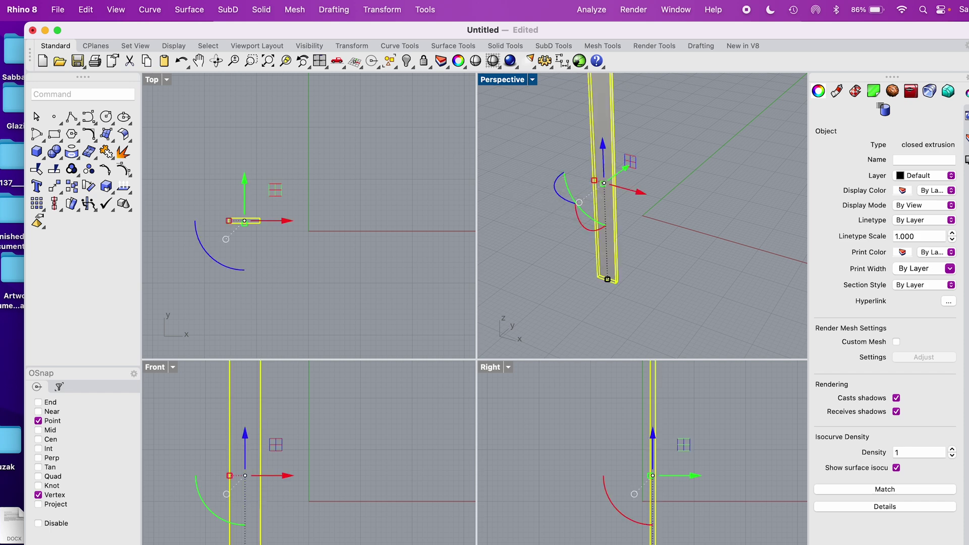
pyautogui.click(644, 263)
pyautogui.moveTo(644, 261); pyautogui.dragTo(642, 275, button='right')
# Step: Choose File > Export and set STL as the export format
pyautogui.click(58, 10)
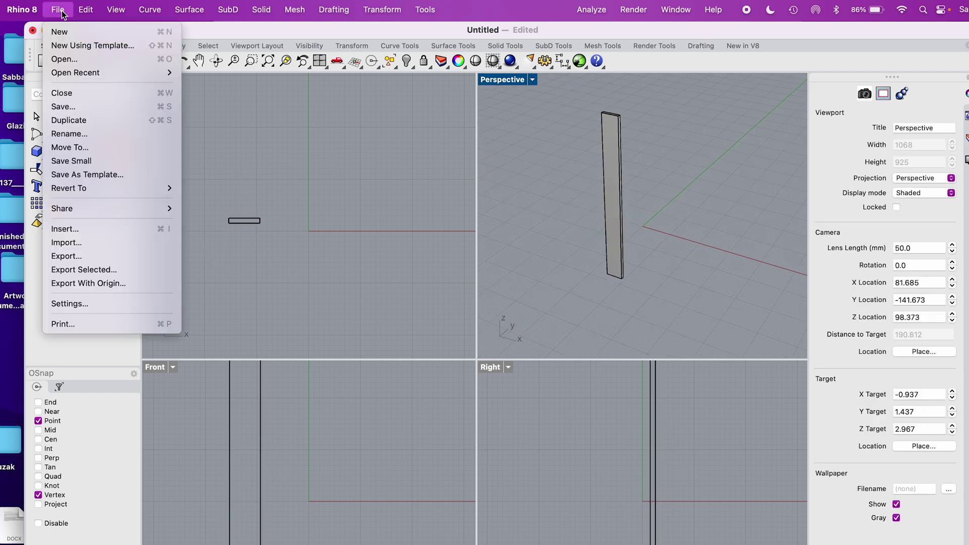
pyautogui.click(72, 256)
pyautogui.write('l')
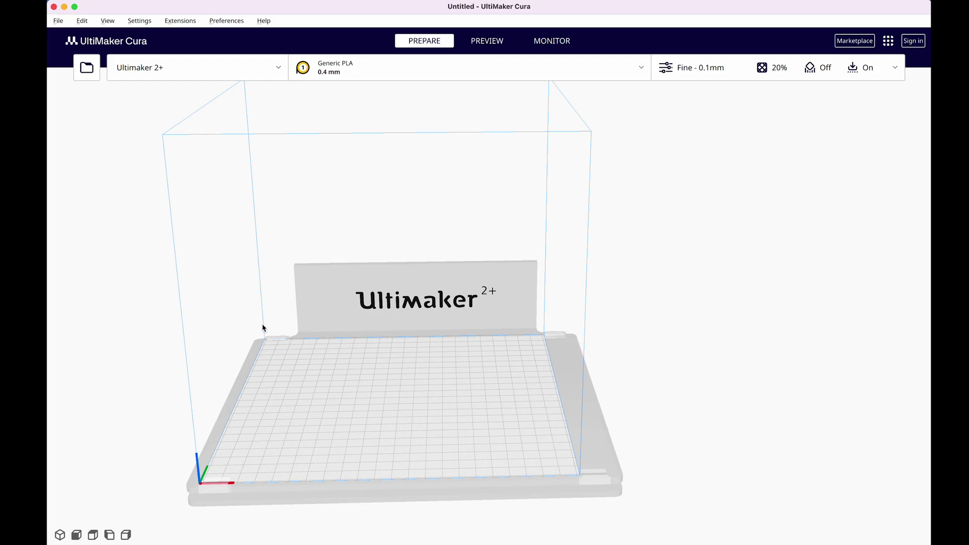
# Step: Open ItsLitho_BLACK CAT.stl through ItsLitho_THECROW.stl from the lithophane supports folder
pyautogui.click(58, 21)
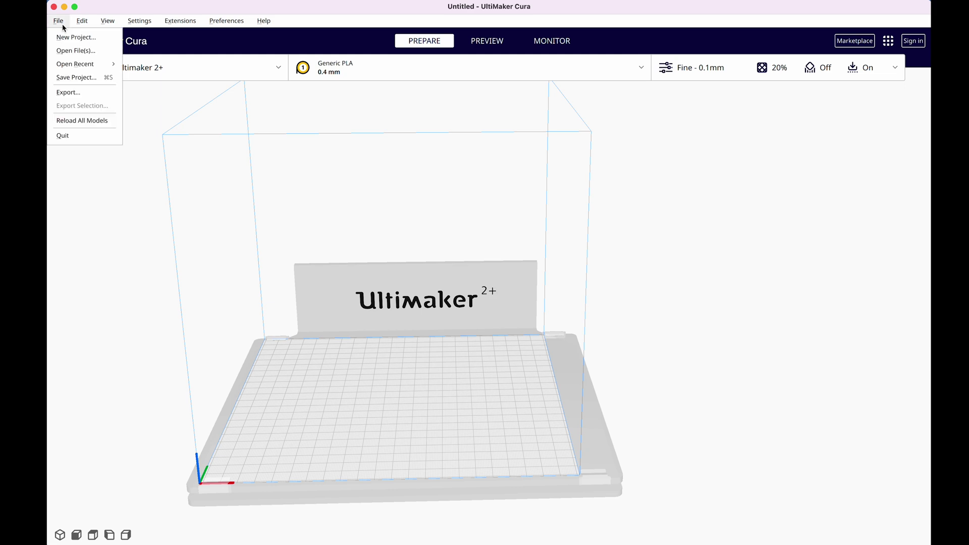
pyautogui.click(68, 51)
pyautogui.click(369, 149)
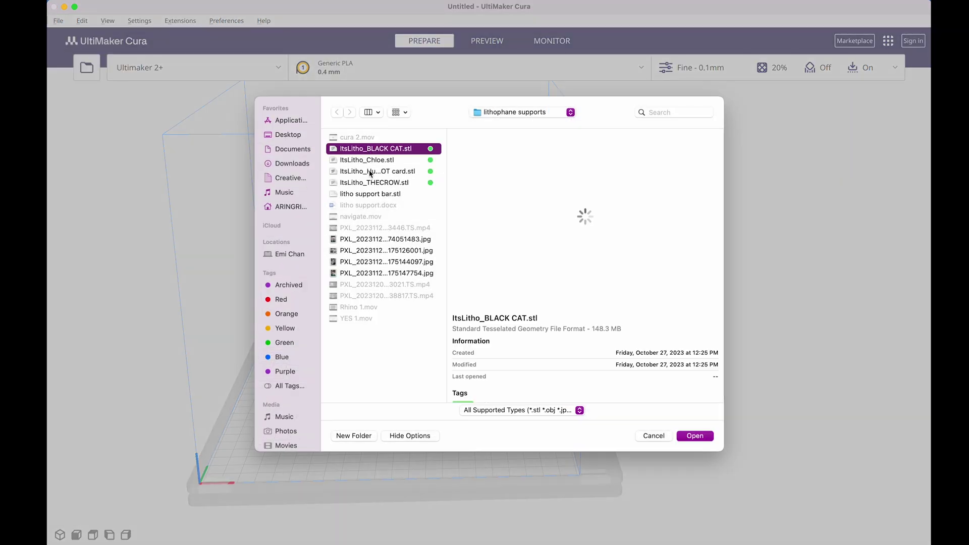
pyautogui.keyDown('shift'); pyautogui.click(372, 182); pyautogui.keyUp('shift')
pyautogui.press('Return')
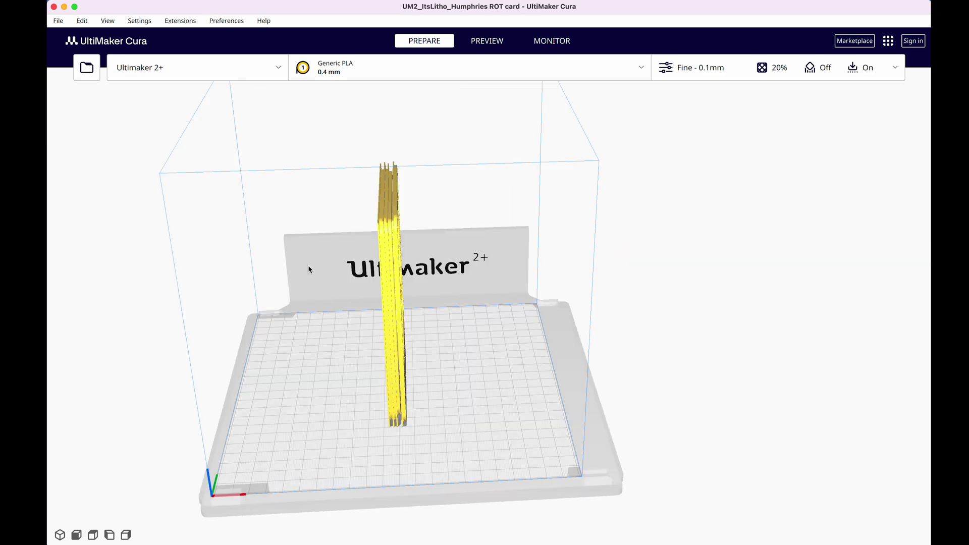
# Step: Select all four lithophanes in the Object list and rotate them 90° onto their long edge
pyautogui.moveTo(289, 334); pyautogui.dragTo(231, 309, button='right')
pyautogui.moveTo(316, 342); pyautogui.dragTo(382, 353, button='right')
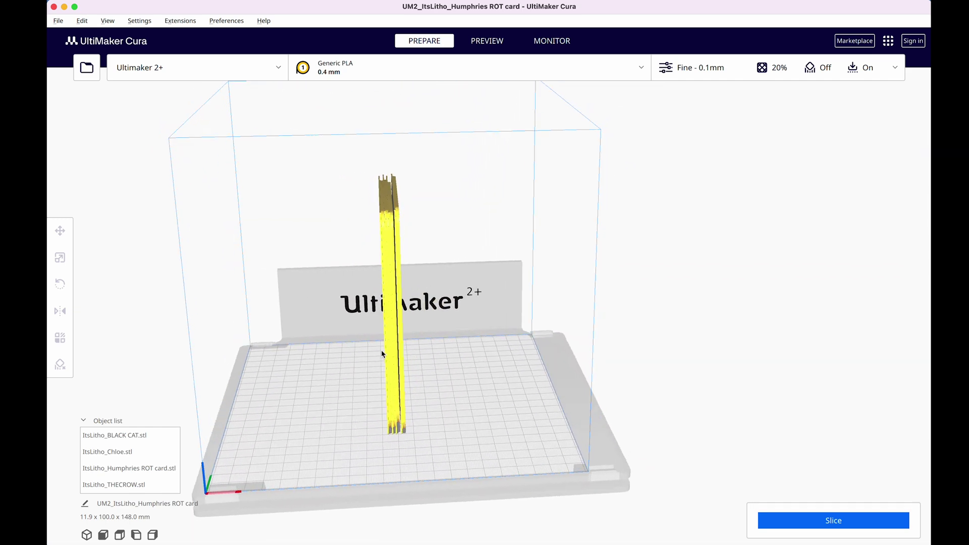
pyautogui.click(143, 435)
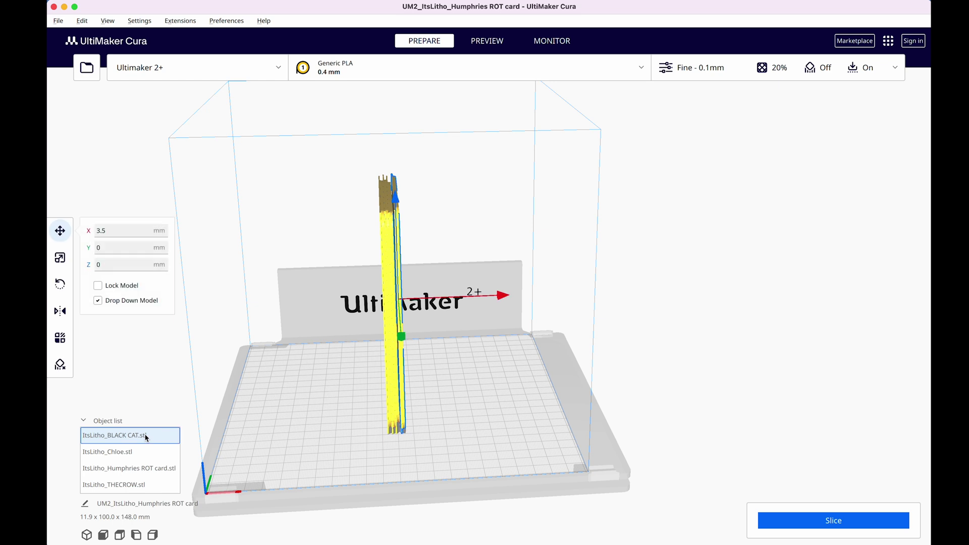
pyautogui.keyDown('shift'); pyautogui.click(126, 485); pyautogui.keyUp('shift')
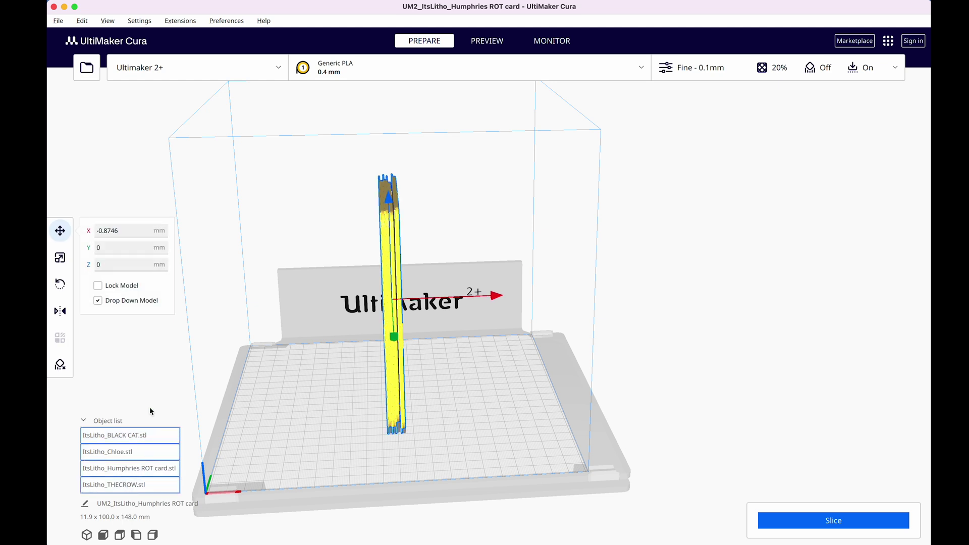
pyautogui.click(60, 285)
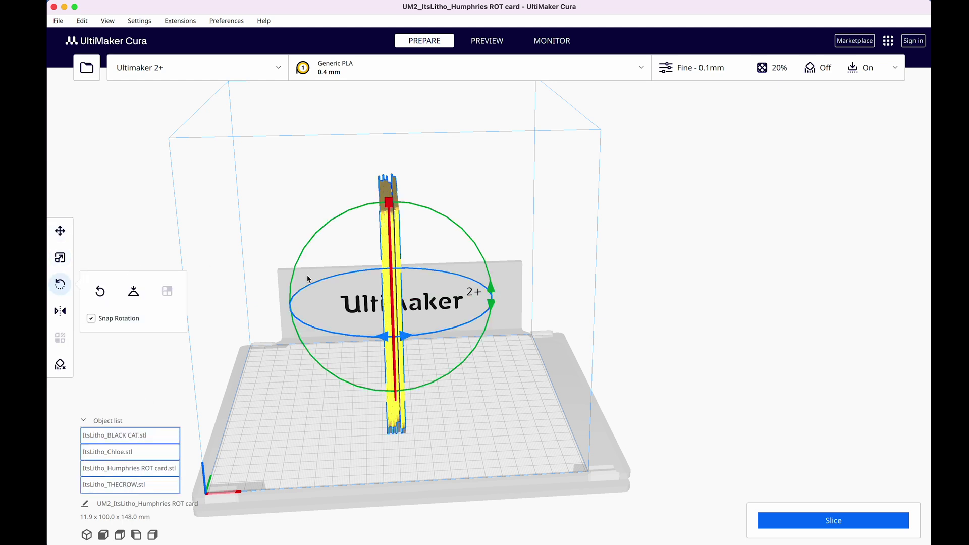
pyautogui.moveTo(324, 266); pyautogui.dragTo(328, 265, button='right')
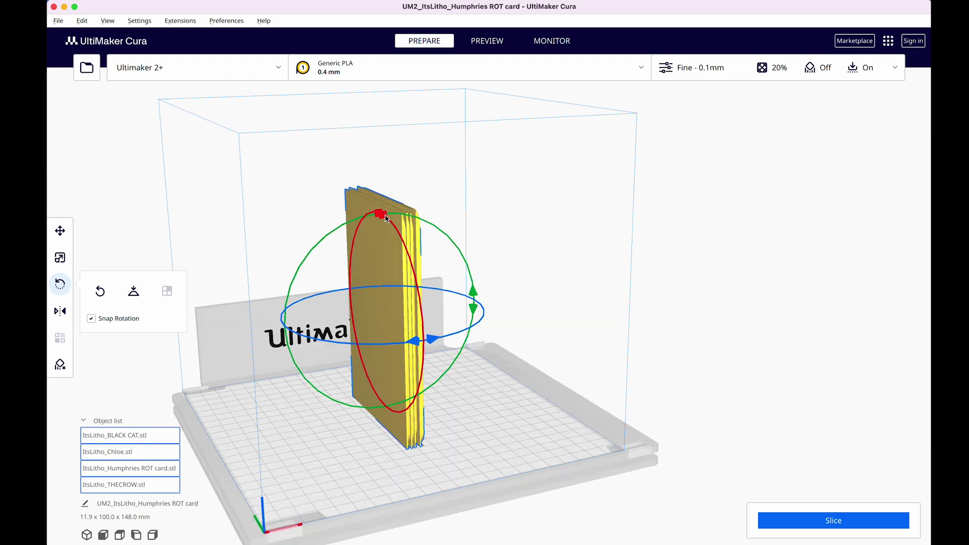
pyautogui.moveTo(385, 219); pyautogui.dragTo(404, 411)
pyautogui.click(60, 231)
pyautogui.click(285, 302)
pyautogui.moveTo(285, 300); pyautogui.dragTo(251, 363, button='right')
# Step: Move Chloe and BLACK CAT to the left along the X axis
pyautogui.click(394, 351)
pyautogui.moveTo(488, 286); pyautogui.dragTo(412, 291)
pyautogui.click(397, 284)
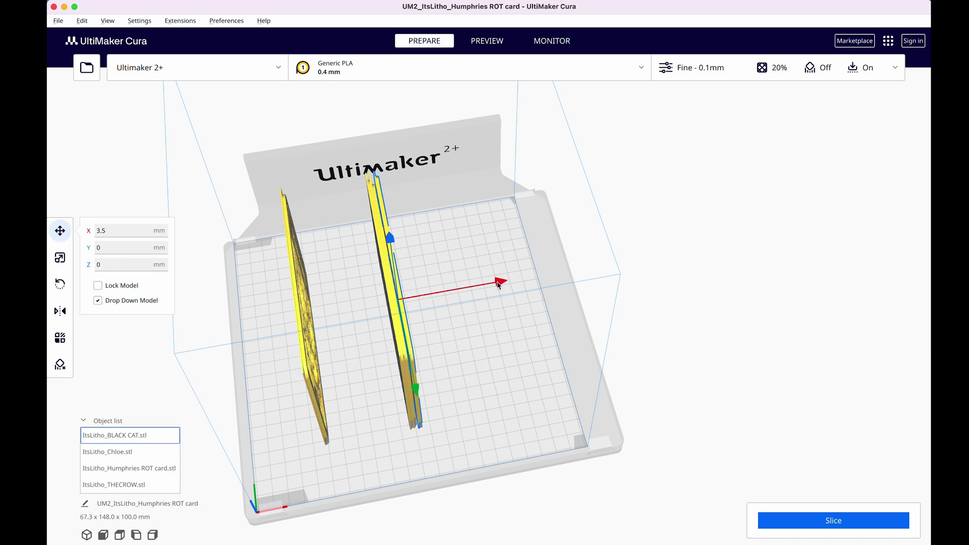
pyautogui.moveTo(498, 284); pyautogui.dragTo(456, 317)
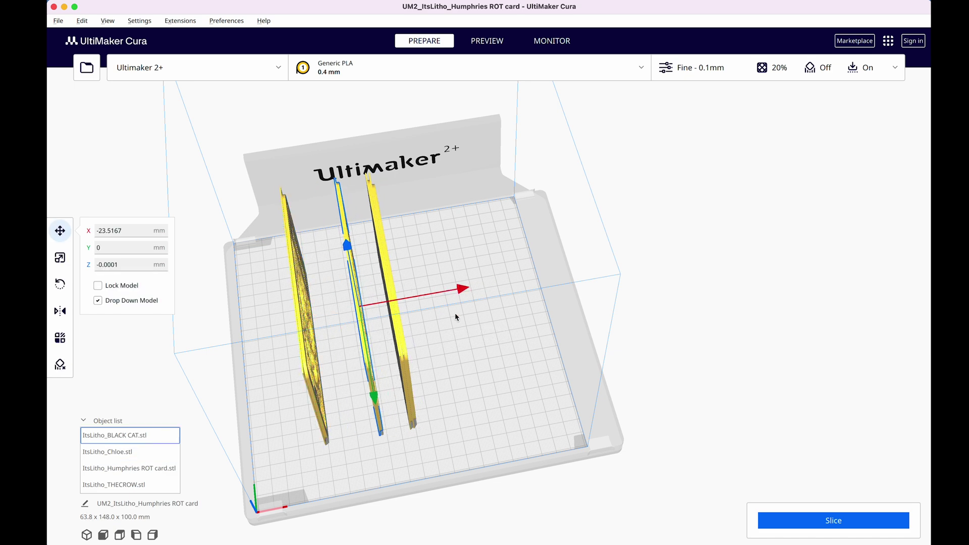
pyautogui.moveTo(456, 317); pyautogui.dragTo(358, 320, button='right')
pyautogui.click(360, 318)
# Step: Move the Humphries ROT card to the front-left and turn it around to 165°
pyautogui.click(358, 319)
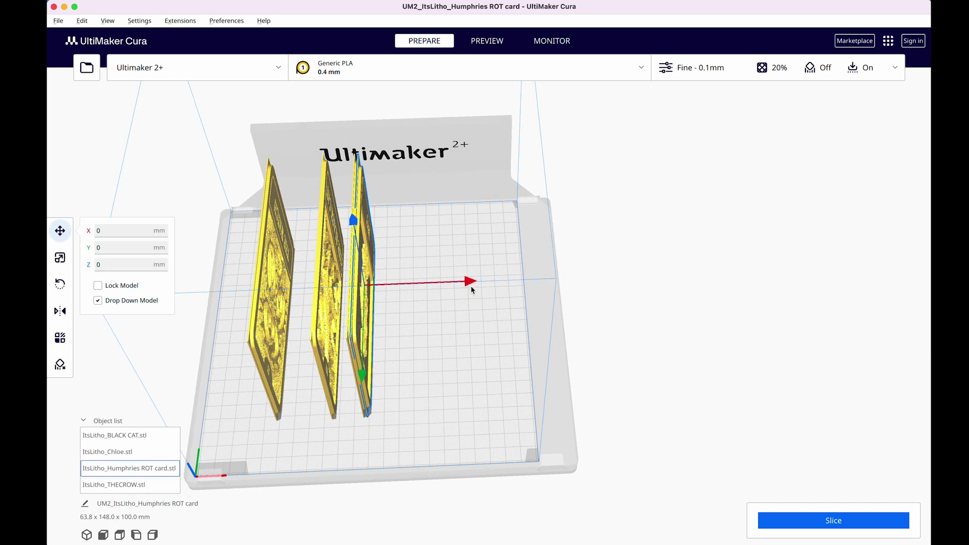
pyautogui.moveTo(472, 286); pyautogui.dragTo(337, 279)
pyautogui.click(60, 284)
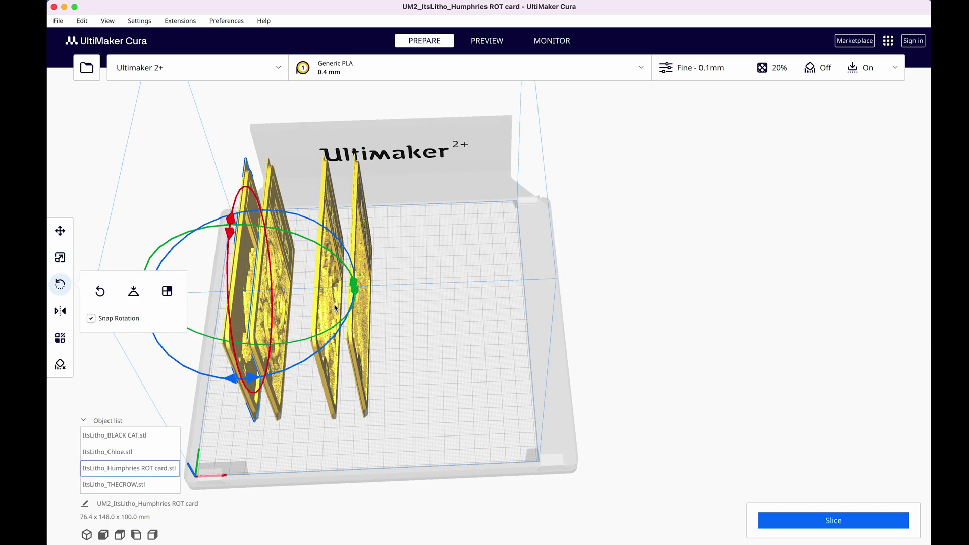
pyautogui.moveTo(251, 379); pyautogui.dragTo(180, 191)
pyautogui.click(296, 183)
# Step: Move THECROW left and rotate it to face its partner card back-to-back
pyautogui.click(364, 223)
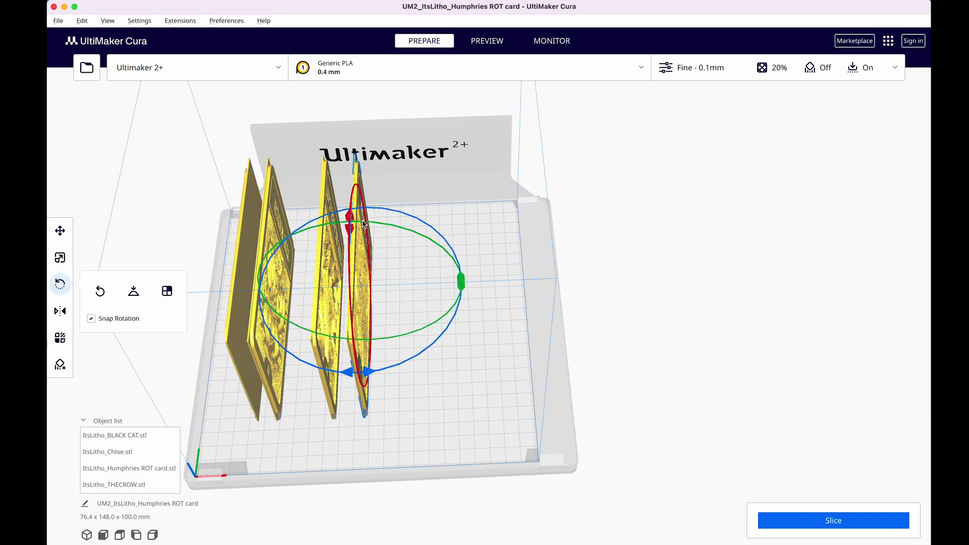
pyautogui.click(57, 231)
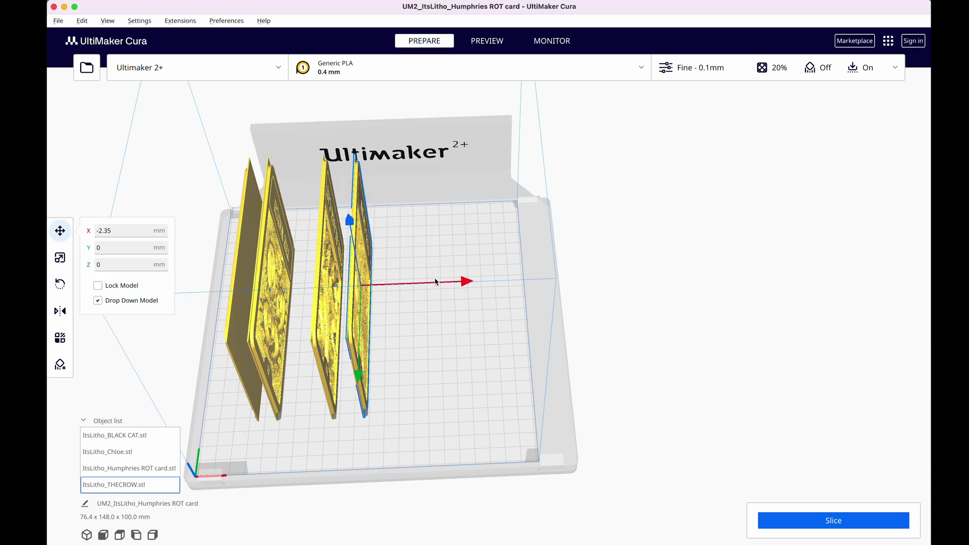
pyautogui.moveTo(427, 281); pyautogui.dragTo(380, 282)
pyautogui.click(60, 283)
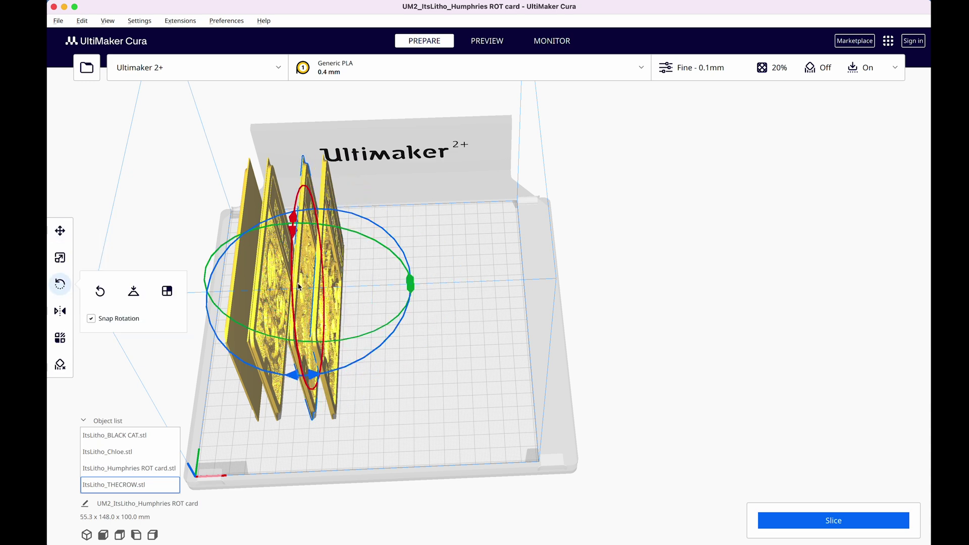
pyautogui.moveTo(298, 376); pyautogui.dragTo(298, 184)
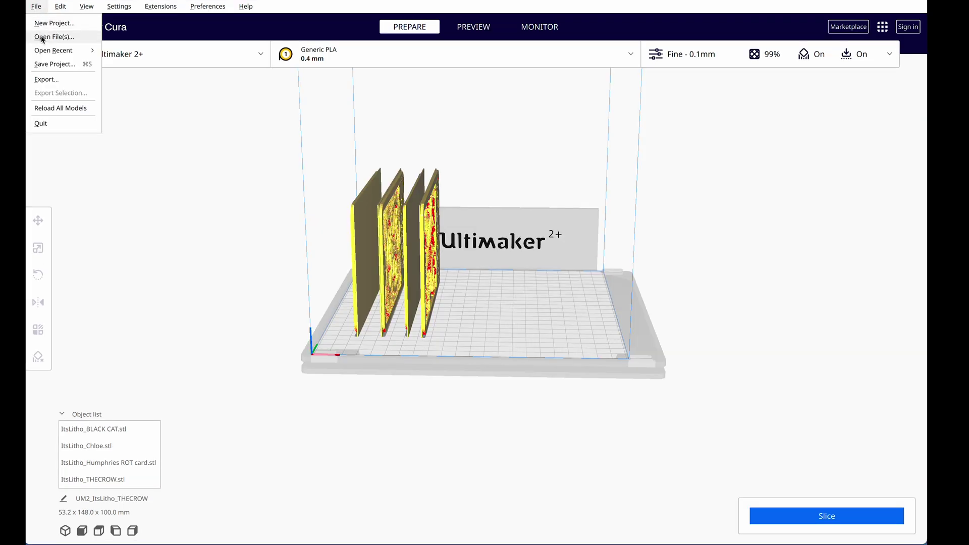
# Step: Add litho support bar.stl and slide it along X to -4.3622 mm beside the cards
pyautogui.click(41, 37)
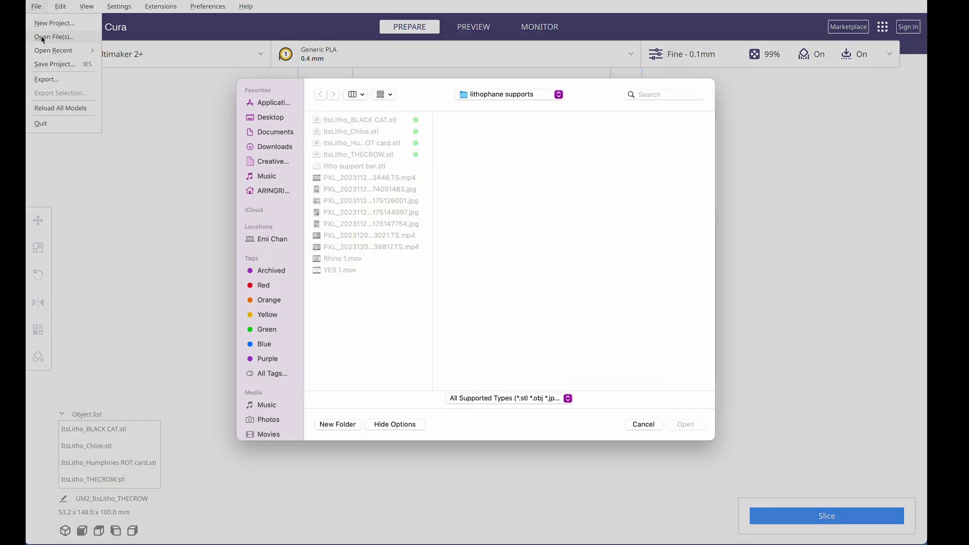
pyautogui.click(347, 174)
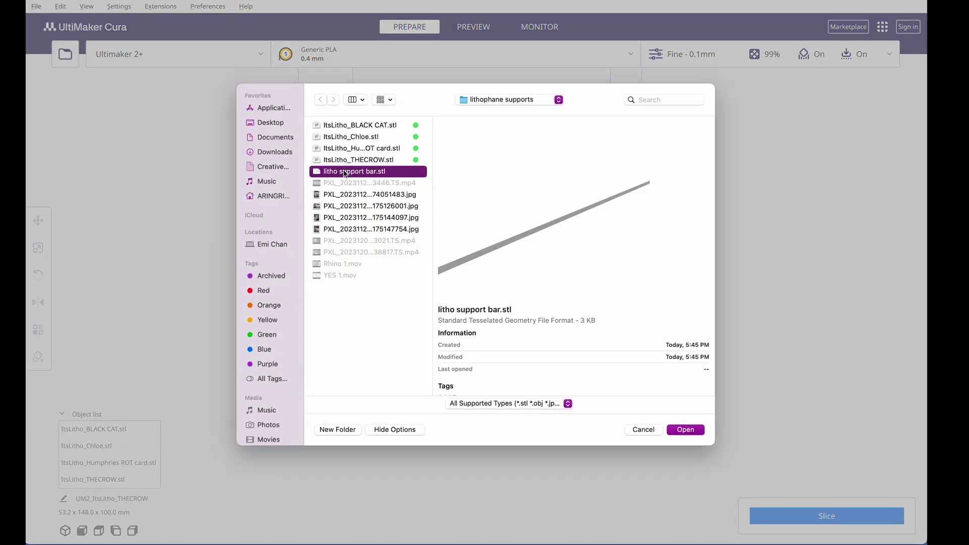
pyautogui.doubleClick(346, 173)
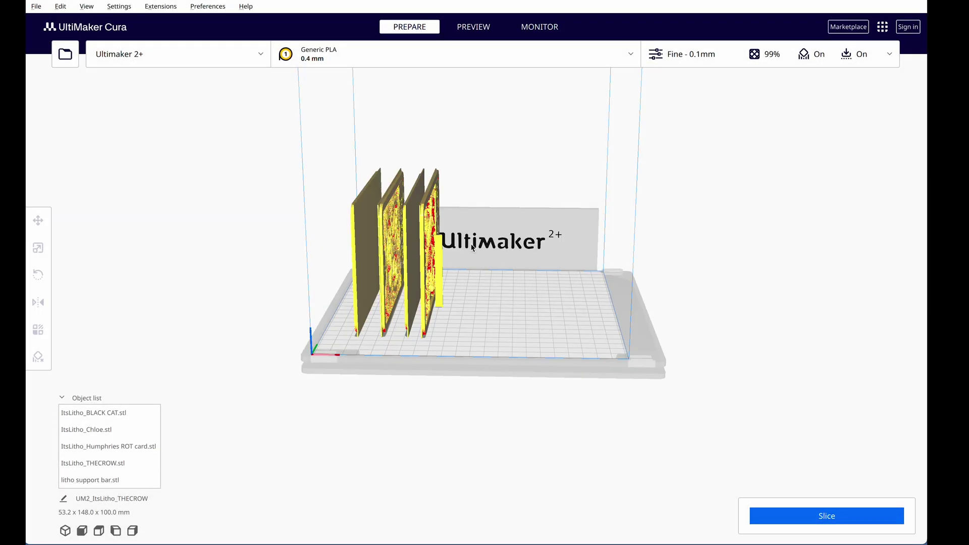
pyautogui.click(441, 258)
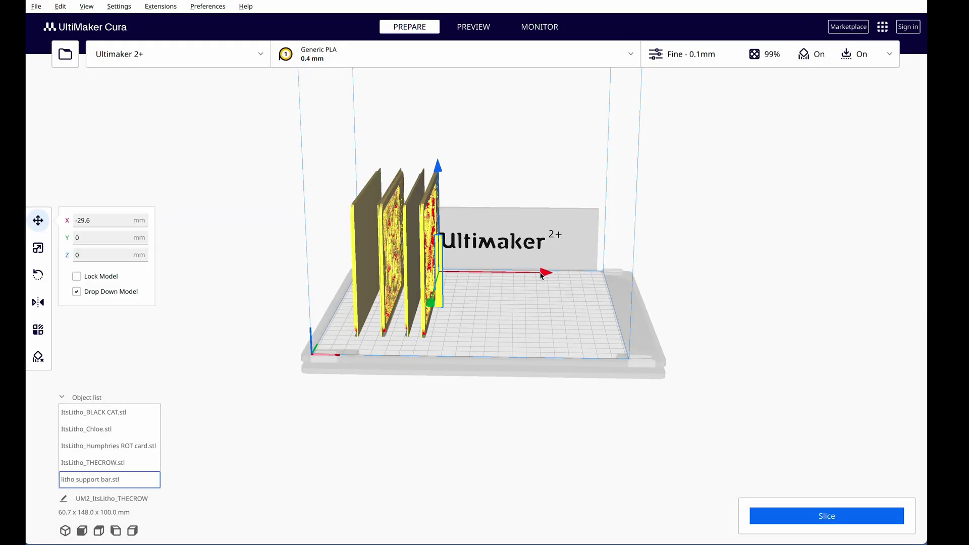
pyautogui.moveTo(542, 274); pyautogui.dragTo(573, 274)
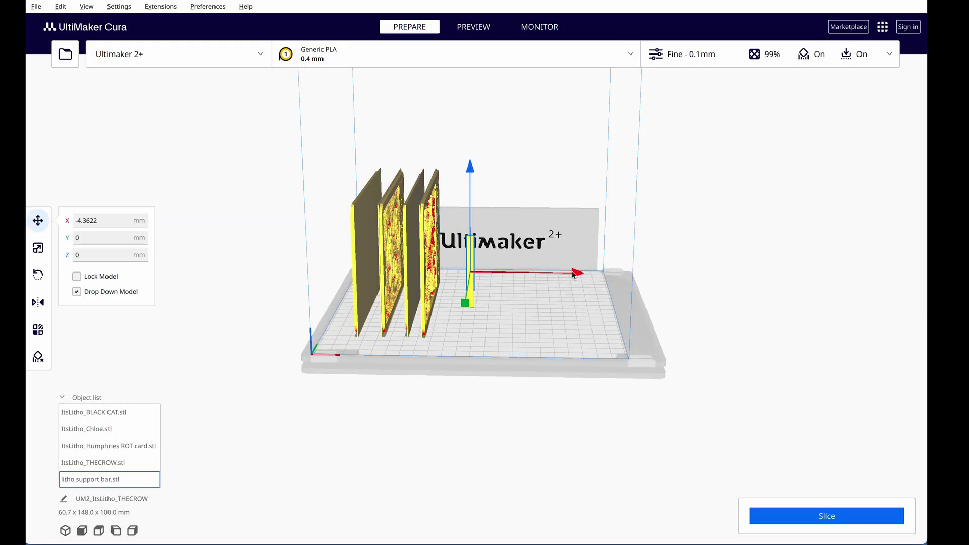
# Step: Uniformly scale the support bar to 166.99%, about 100.2 mm tall
pyautogui.click(40, 248)
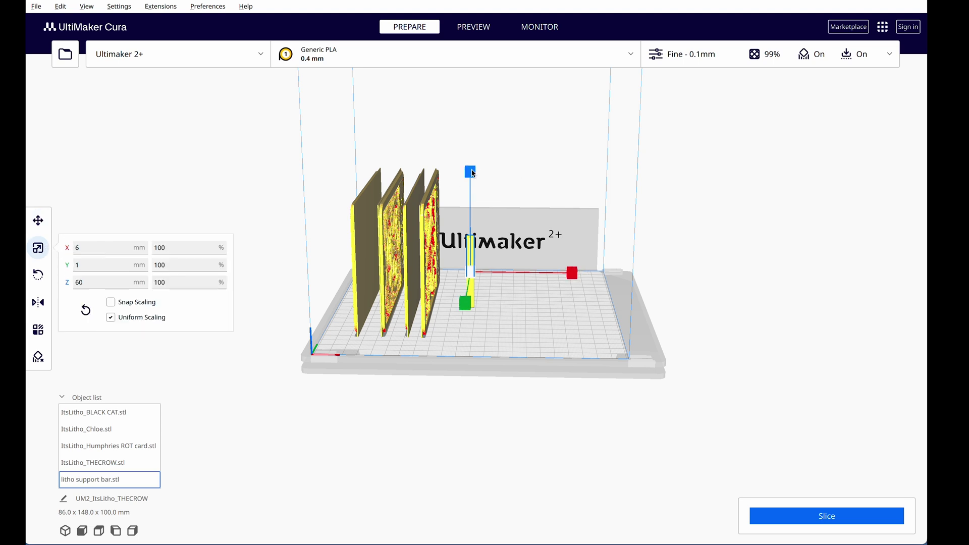
pyautogui.moveTo(474, 173); pyautogui.dragTo(471, 121)
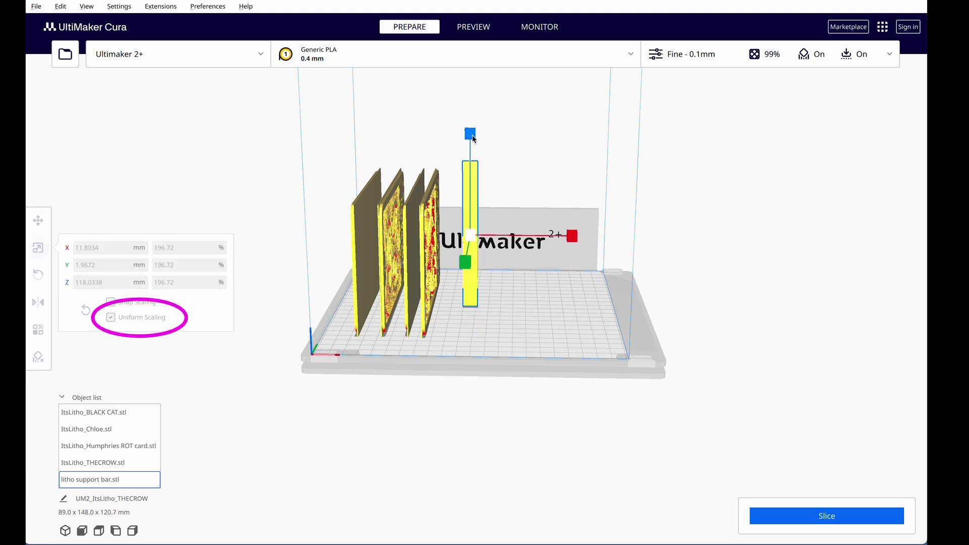
pyautogui.moveTo(473, 136); pyautogui.dragTo(469, 143)
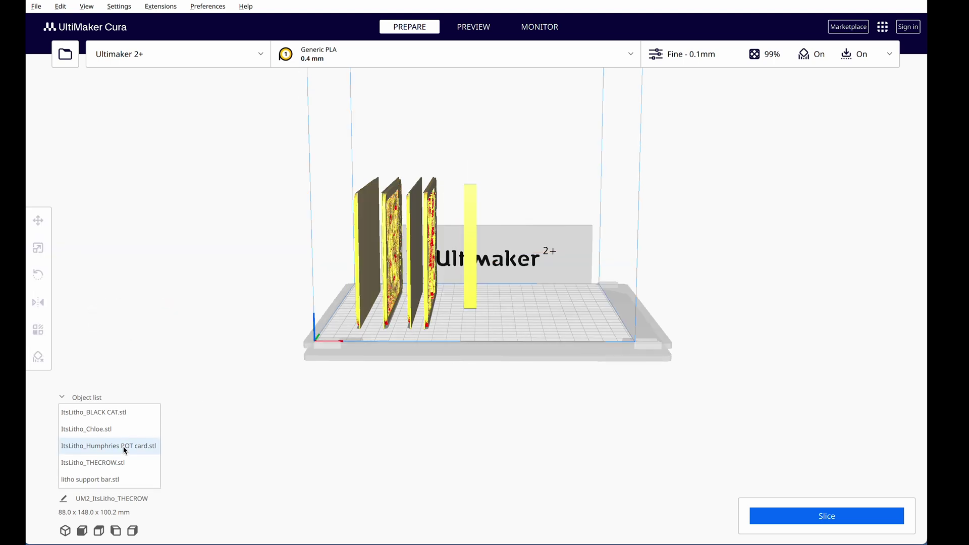
pyautogui.click(109, 479)
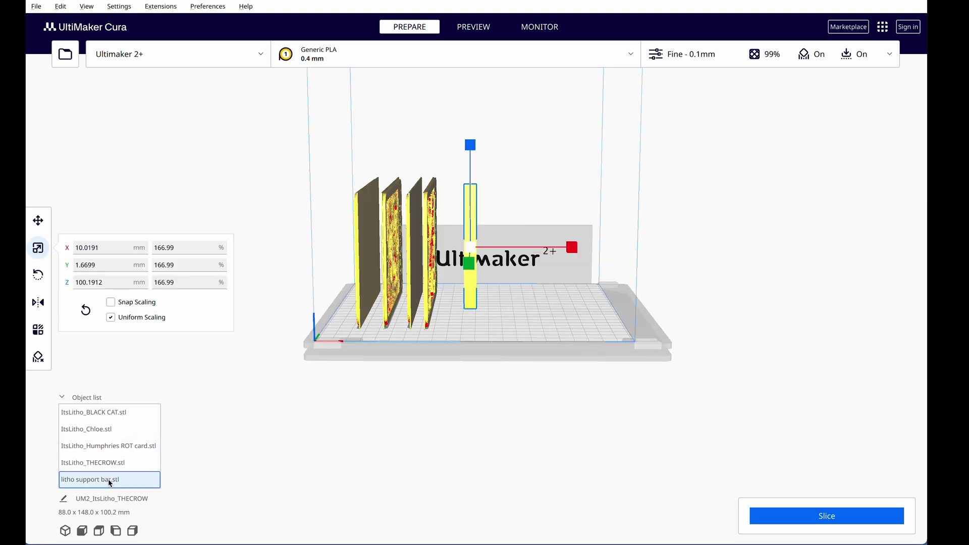
# Step: Make one copy of litho support bar.stl with Multiply Selected, then select a bar for moving
pyautogui.rightClick(109, 482)
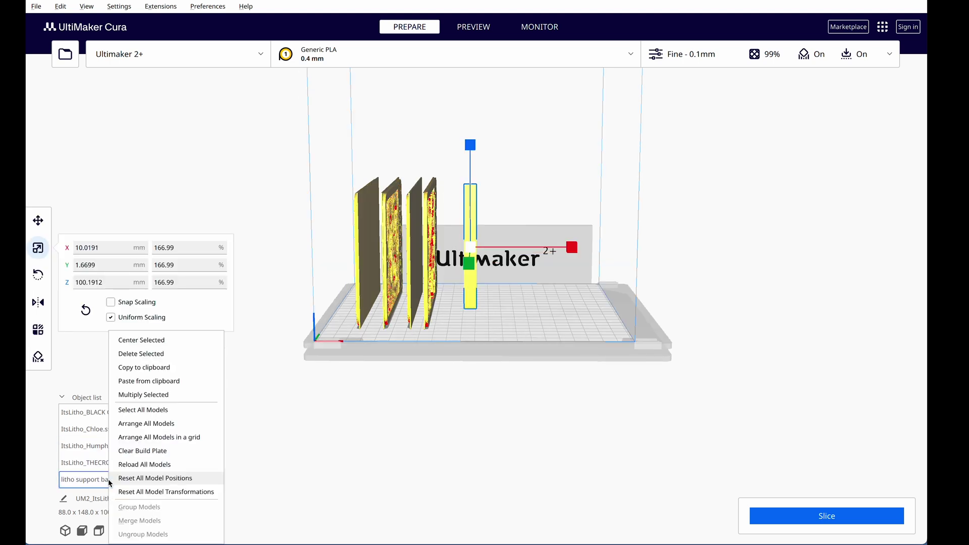
pyautogui.click(136, 398)
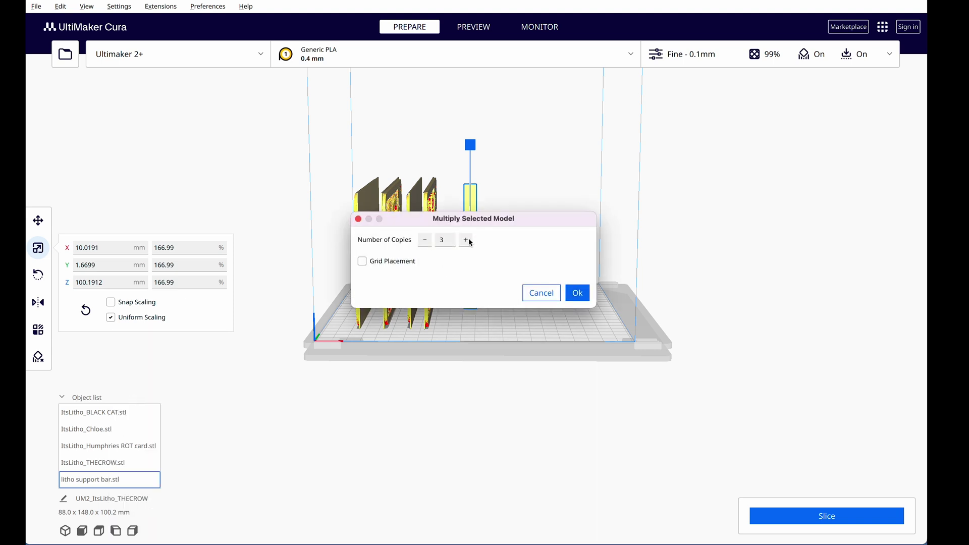
pyautogui.click(577, 293)
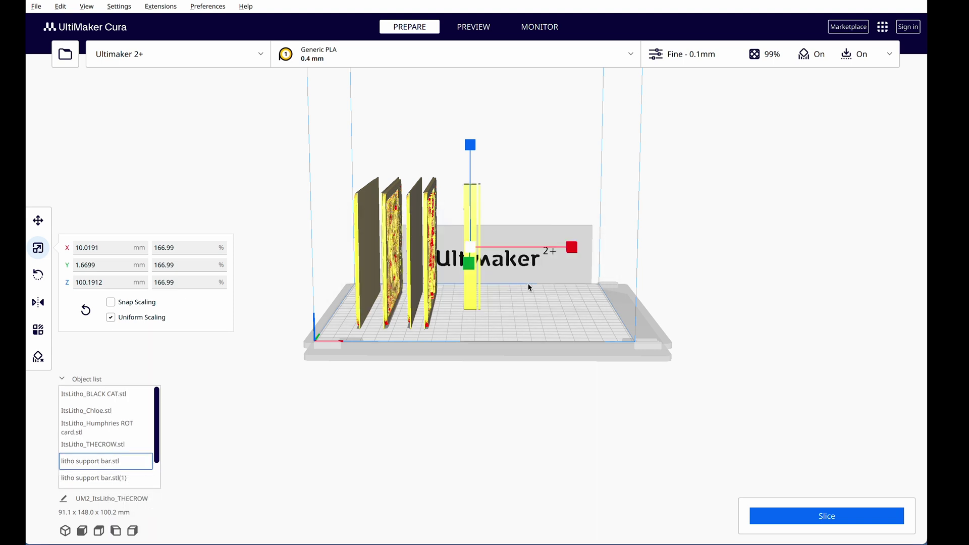
pyautogui.click(507, 275)
pyautogui.moveTo(506, 271); pyautogui.dragTo(473, 268, button='right')
pyautogui.click(474, 270)
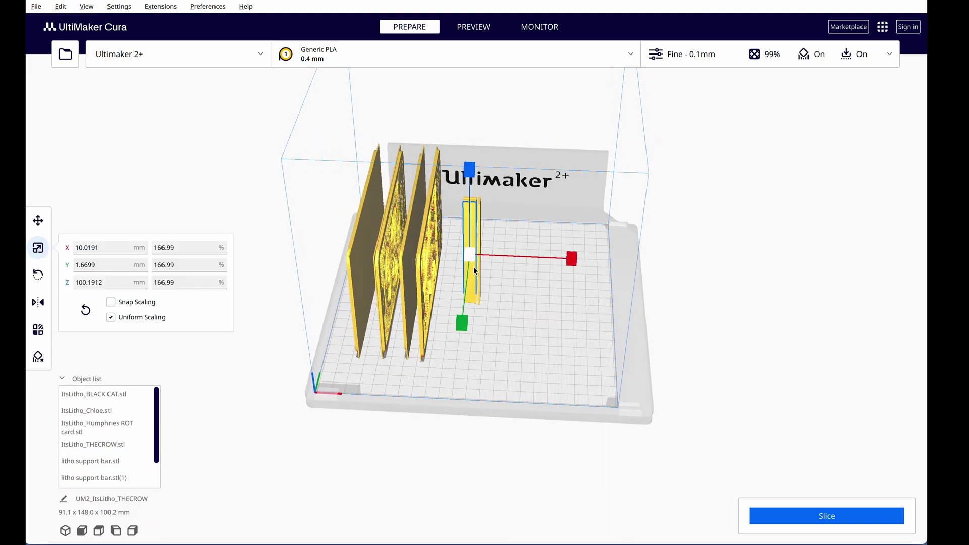
pyautogui.click(38, 221)
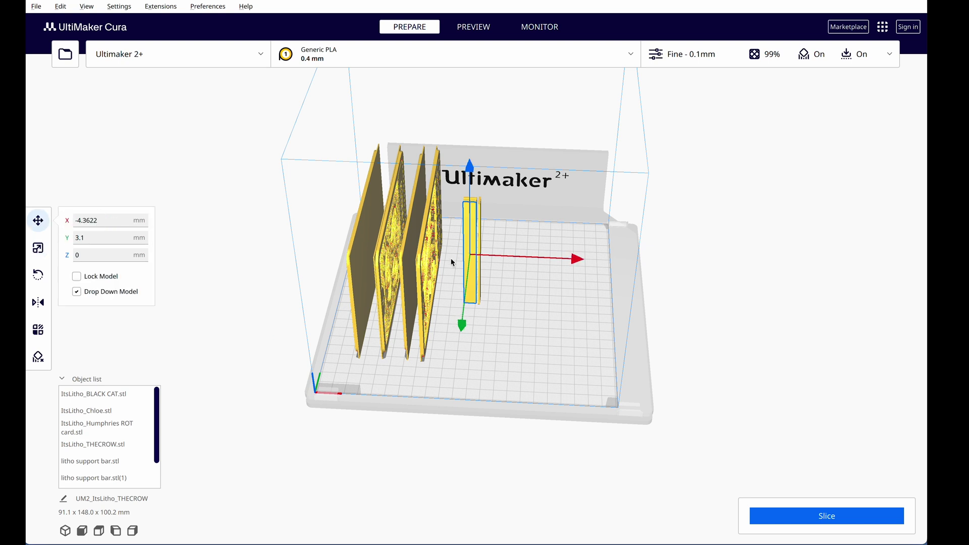
# Step: Move the first support bar toward the plate front and set its X to 80 mm
pyautogui.moveTo(453, 269); pyautogui.dragTo(459, 317, button='right')
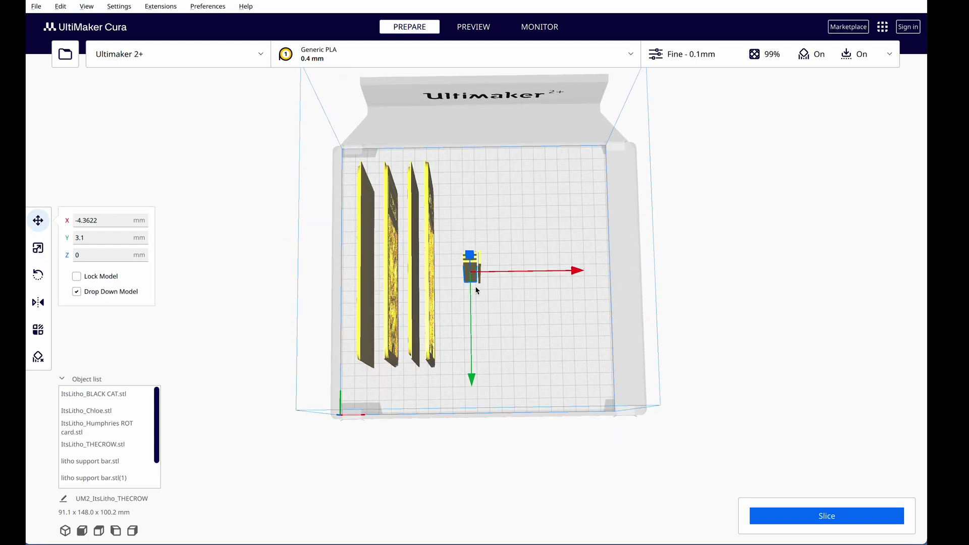
pyautogui.moveTo(470, 366); pyautogui.dragTo(477, 454)
pyautogui.moveTo(503, 354); pyautogui.dragTo(674, 334)
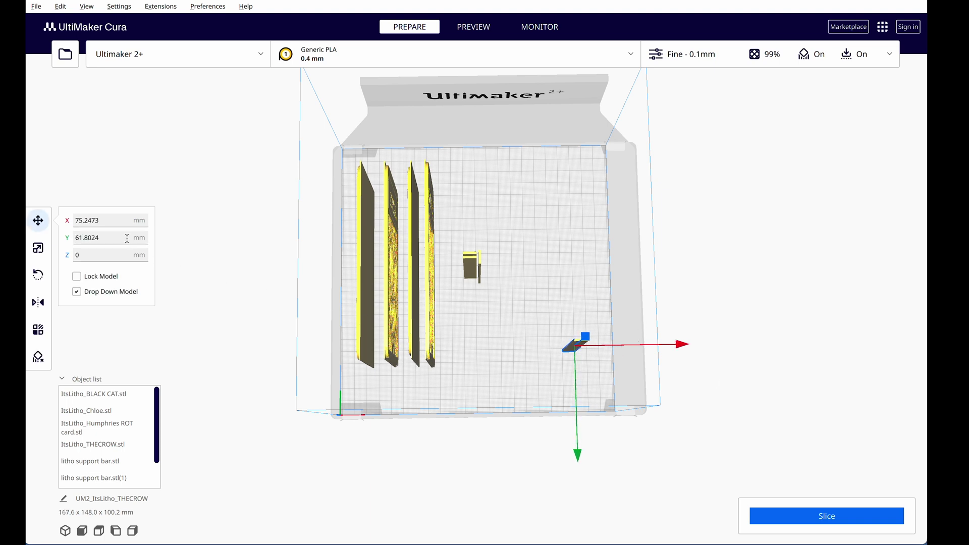
pyautogui.moveTo(106, 222); pyautogui.dragTo(79, 223)
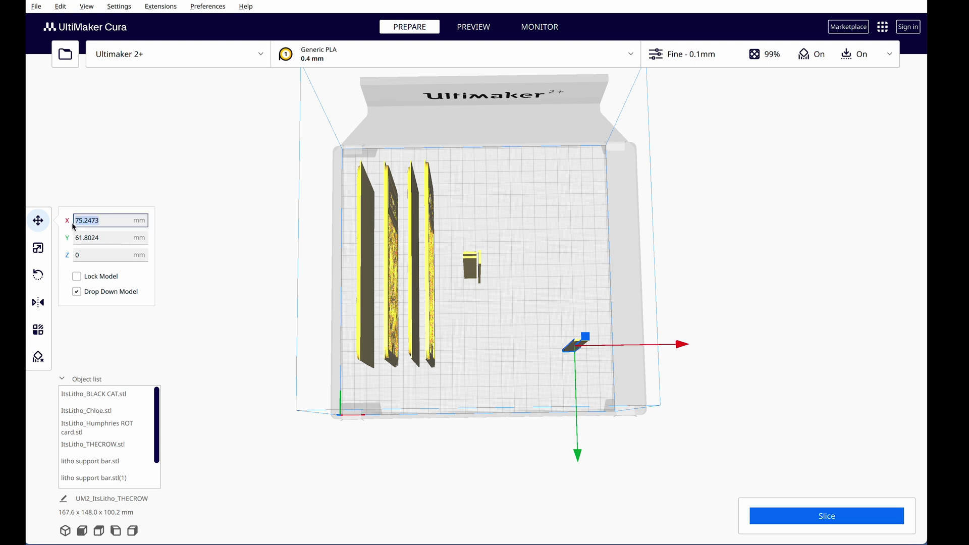
pyautogui.write('80')
pyautogui.press('Return')
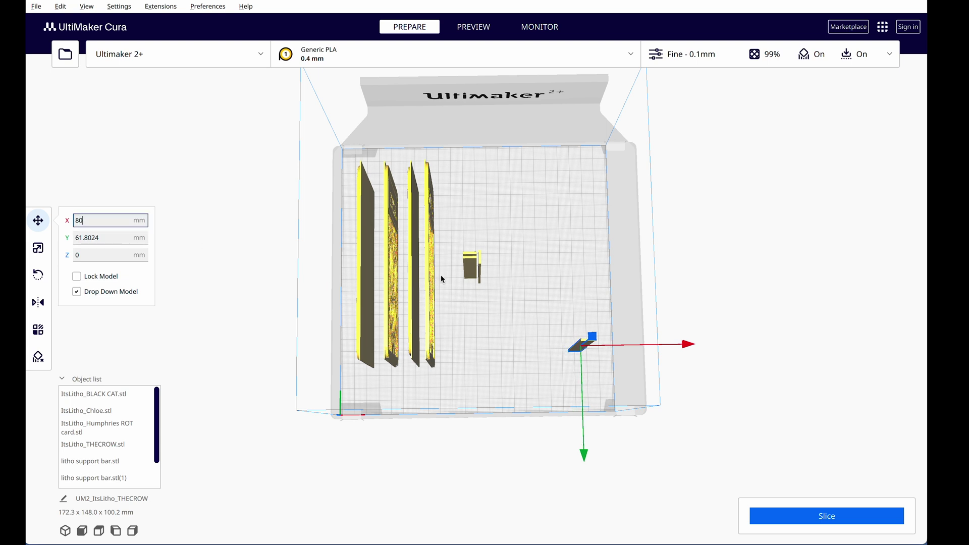
# Step: Set the second support bar's X to 80 mm and move it toward the back
pyautogui.click(468, 271)
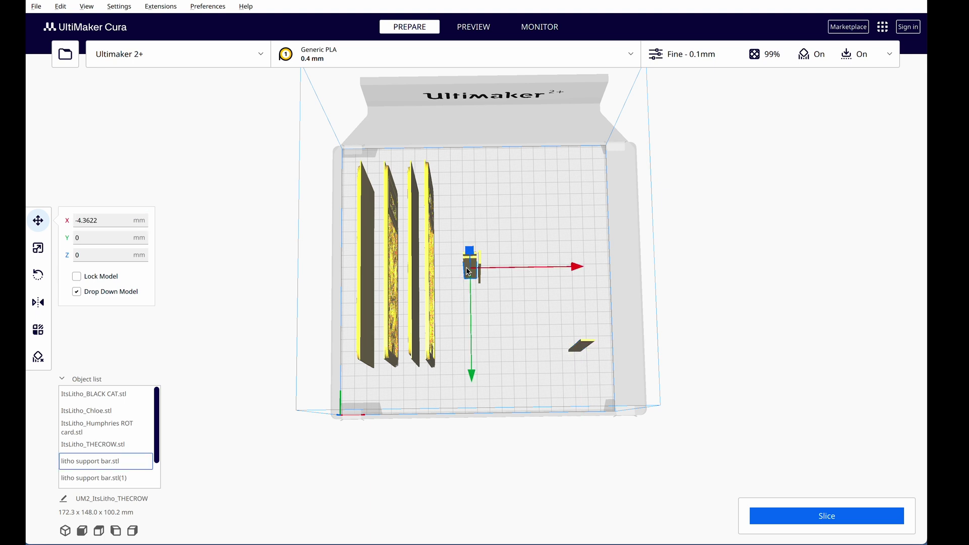
pyautogui.doubleClick(101, 220)
pyautogui.click(99, 220)
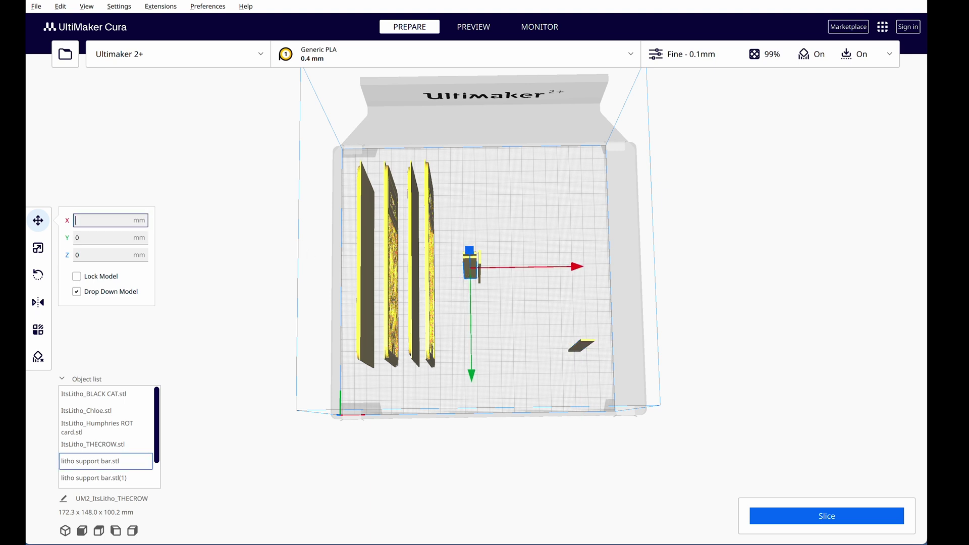
pyautogui.press('Return')
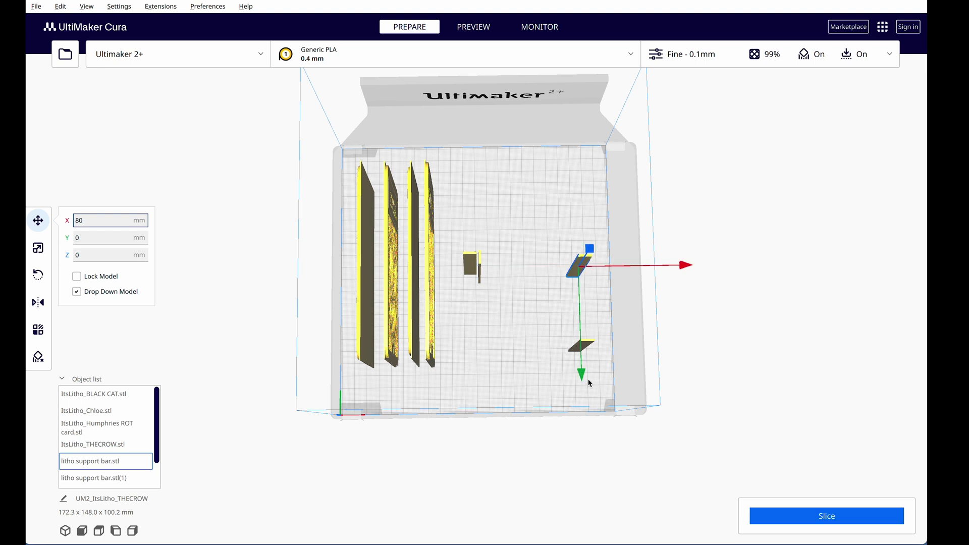
pyautogui.moveTo(583, 376); pyautogui.dragTo(583, 322)
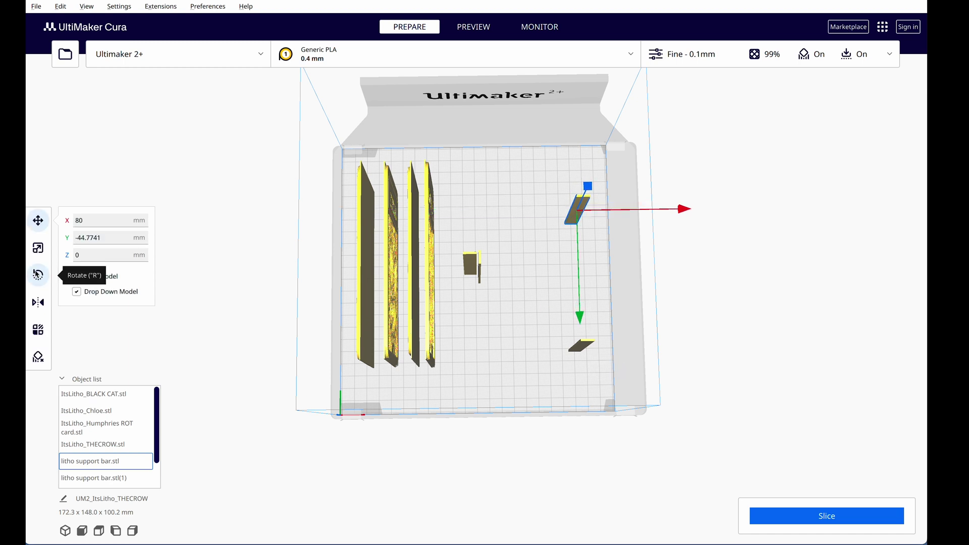
# Step: Rotate each of the two right-hand support bars by -15°
pyautogui.click(37, 274)
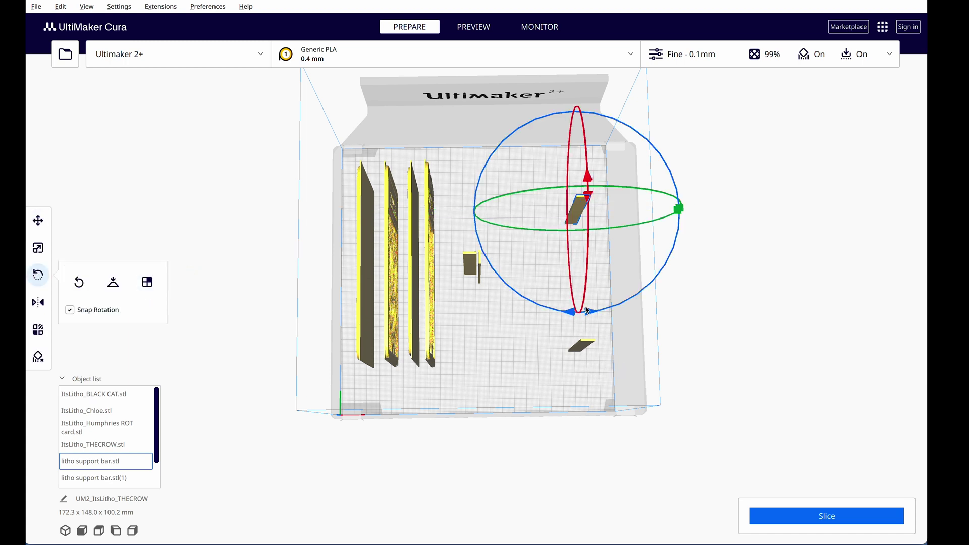
pyautogui.moveTo(589, 312)
pyautogui.mouseDown()
pyautogui.moveTo(604, 317)
pyautogui.moveTo(579, 319)
pyautogui.mouseUp()
pyautogui.click(582, 346)
pyautogui.moveTo(677, 386); pyautogui.dragTo(631, 432)
pyautogui.click(631, 280)
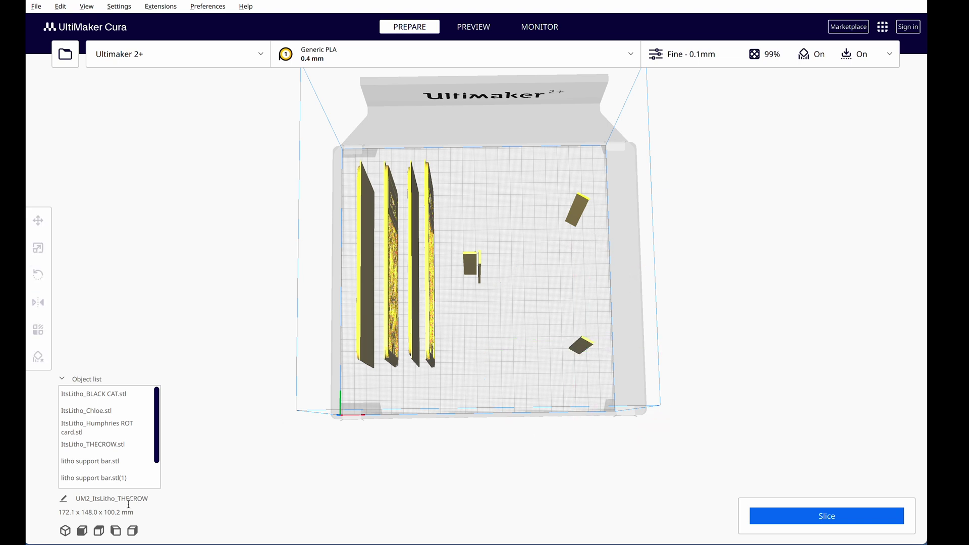
# Step: In top view, slide the BLACK CAT and Humphries ROT cards right along X into back-to-back pairs
pyautogui.click(99, 530)
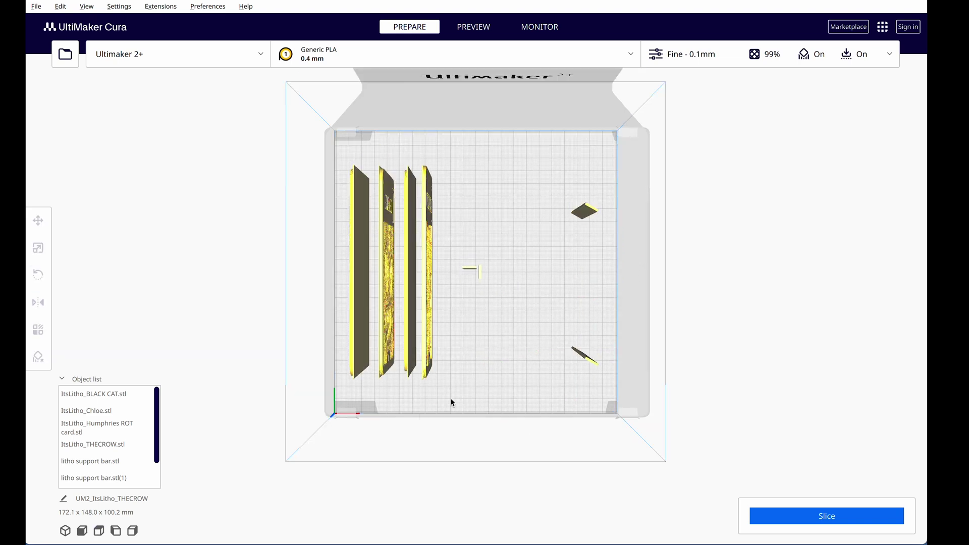
pyautogui.click(431, 330)
pyautogui.click(38, 220)
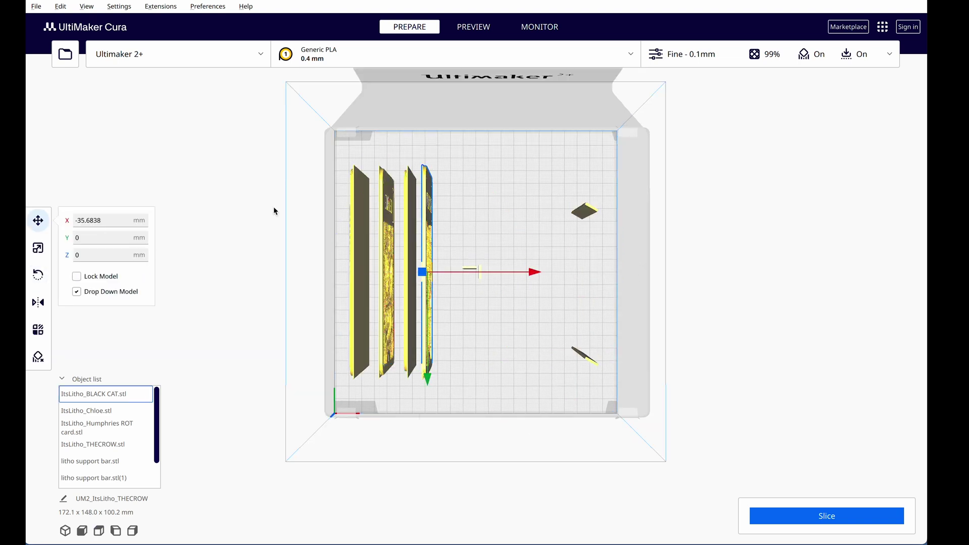
pyautogui.moveTo(532, 277); pyautogui.dragTo(700, 278)
pyautogui.click(414, 277)
pyautogui.moveTo(518, 273); pyautogui.dragTo(672, 264)
# Step: Inspect the card overlap from a tilted view and nudge the card 0.54 mm to reduce it
pyautogui.click(625, 258)
pyautogui.moveTo(623, 255); pyautogui.dragTo(630, 233, button='right')
pyautogui.scroll(5, 500, 321)
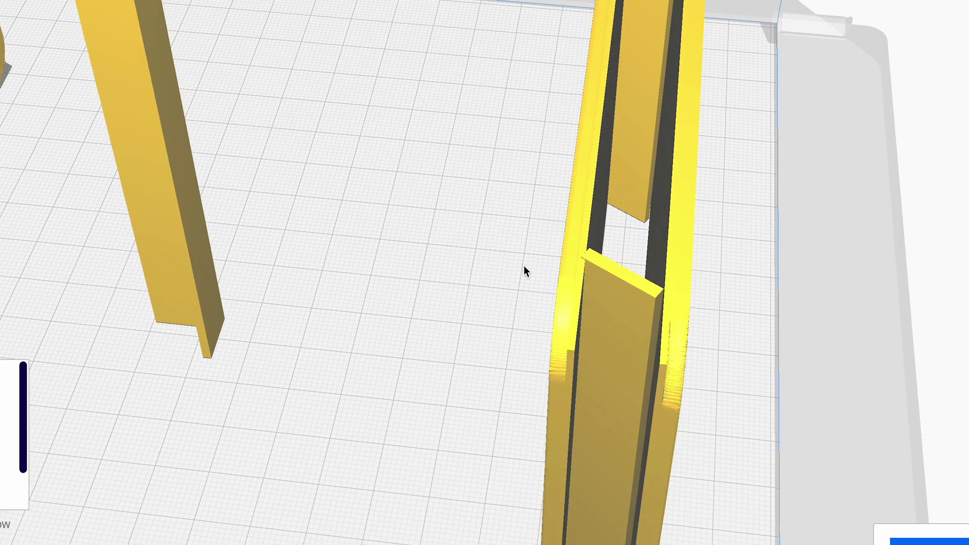
pyautogui.moveTo(523, 265); pyautogui.dragTo(513, 263, button='middle')
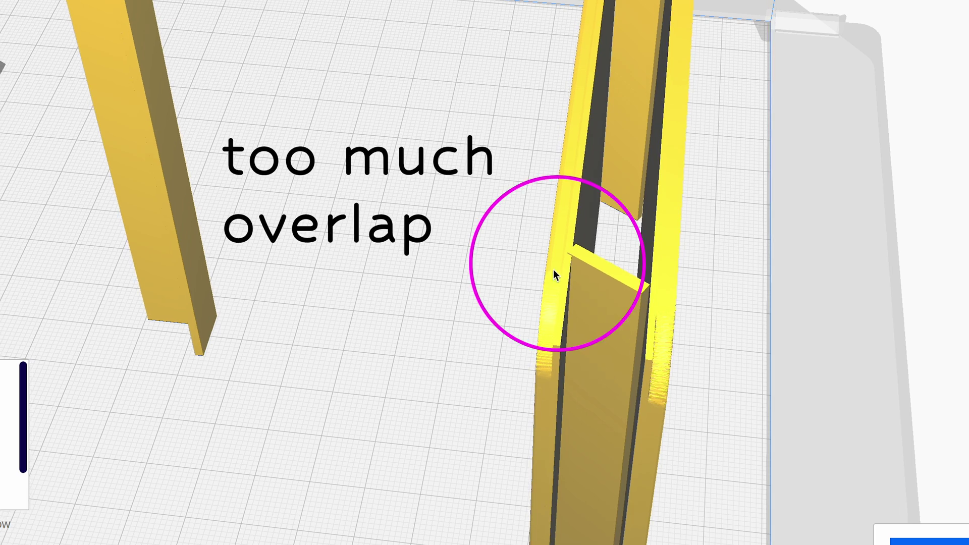
pyautogui.click(555, 270)
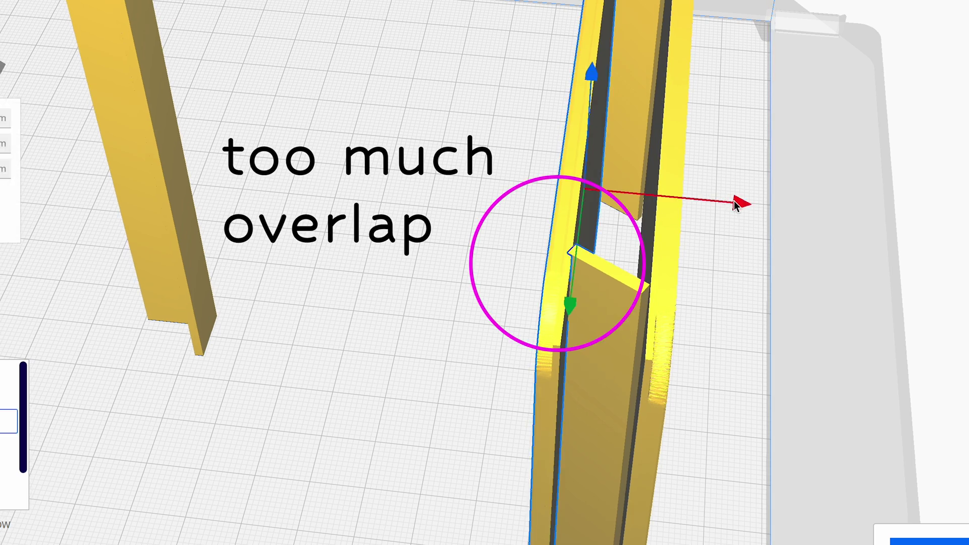
pyautogui.moveTo(734, 203); pyautogui.dragTo(732, 203)
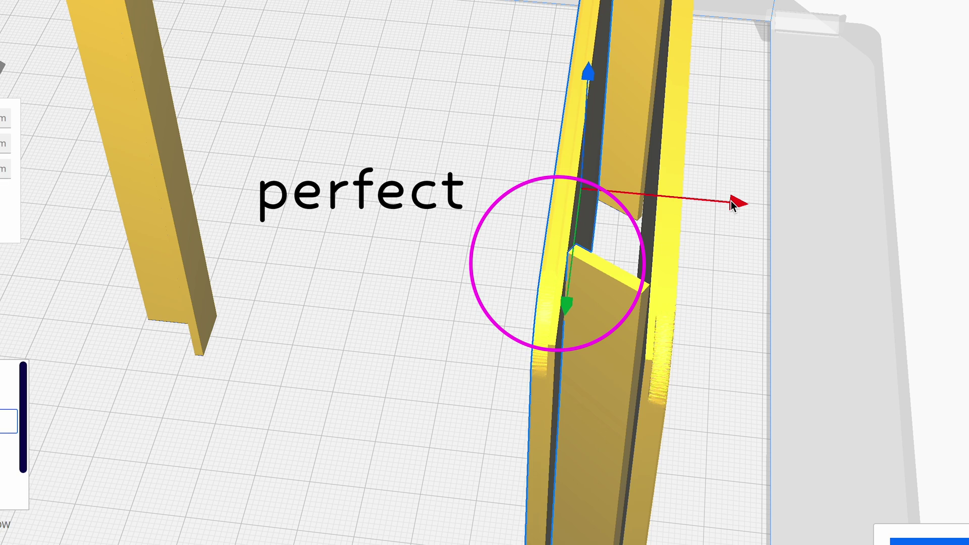
pyautogui.click(733, 308)
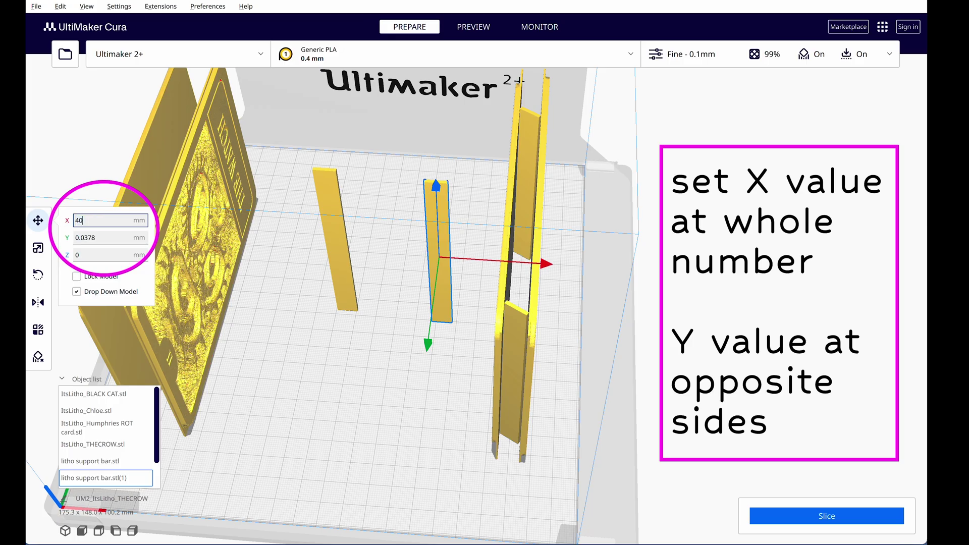
# Step: Set both support bars to X 40 mm and move them along Y to opposite sides of the cards
pyautogui.press('Return')
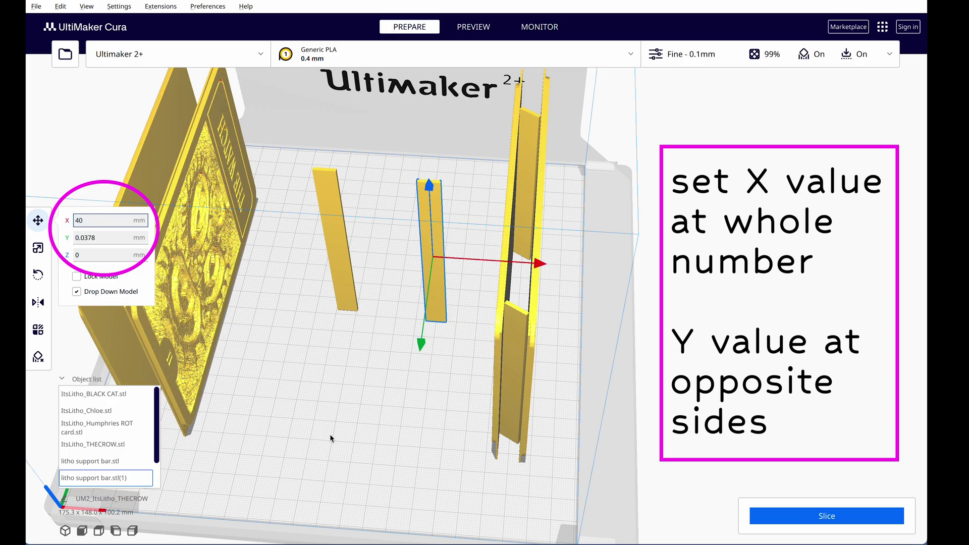
pyautogui.moveTo(422, 349); pyautogui.dragTo(405, 462)
pyautogui.click(334, 237)
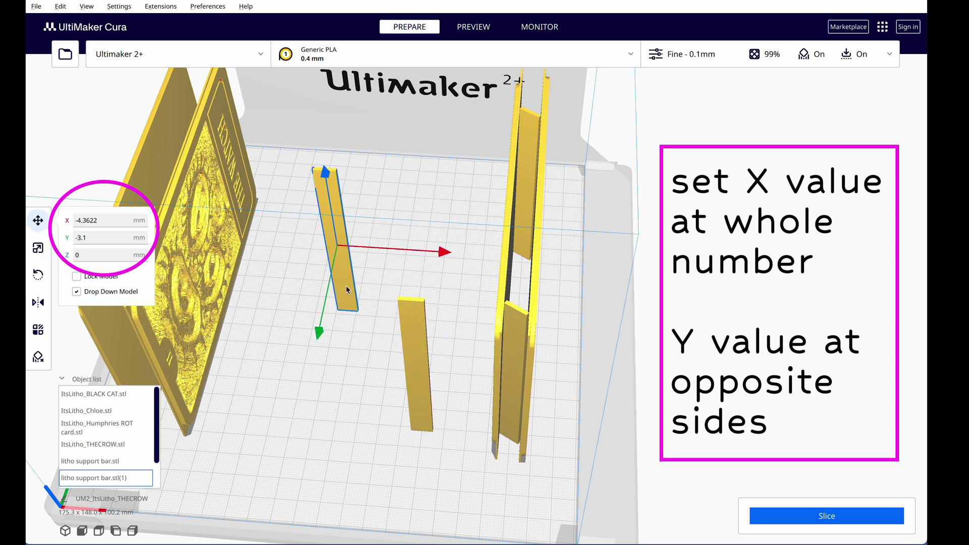
pyautogui.moveTo(98, 221); pyautogui.dragTo(85, 220)
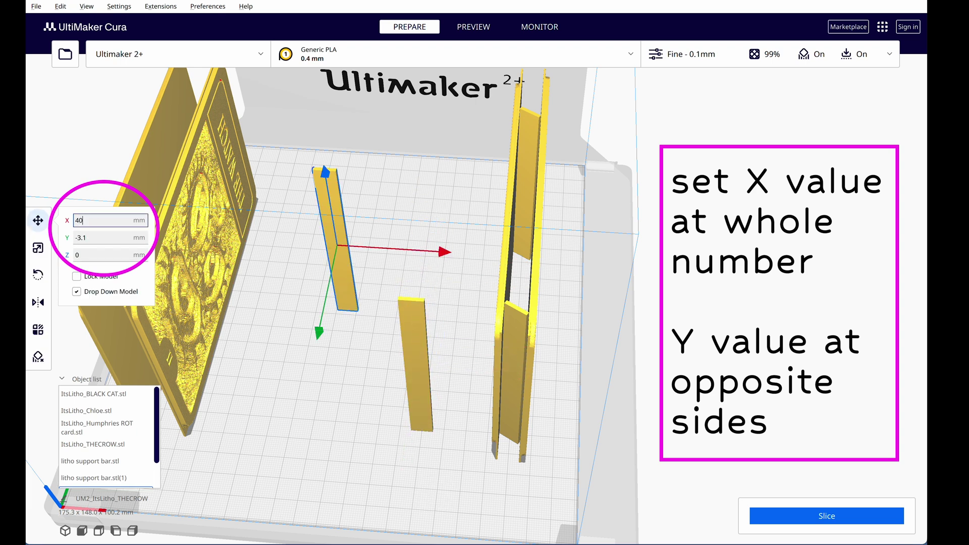
pyautogui.press('Return')
pyautogui.scroll(2, 426, 333)
pyautogui.moveTo(426, 333); pyautogui.dragTo(436, 259)
# Step: Rotate the lower support bar by -15° to prop the card pair
pyautogui.click(38, 274)
pyautogui.click(412, 372)
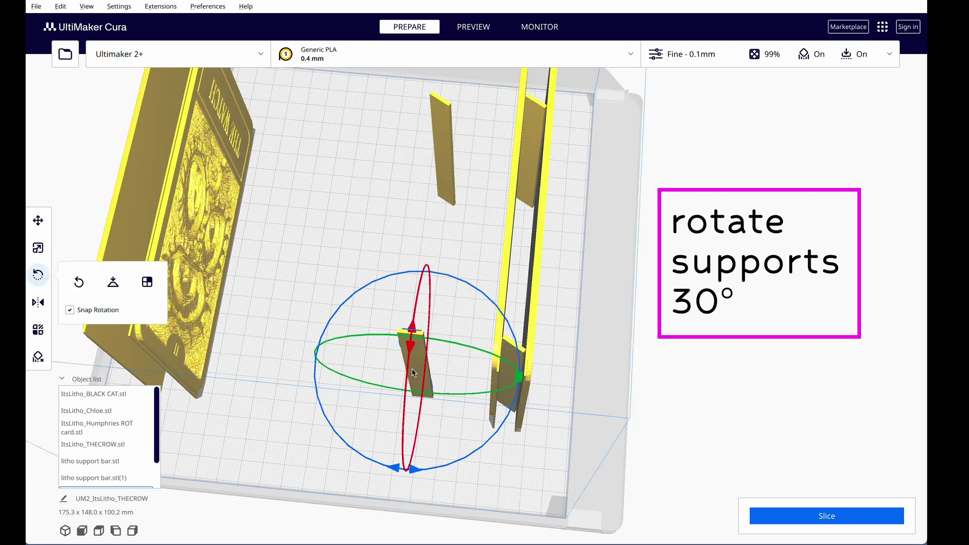
pyautogui.moveTo(464, 453); pyautogui.dragTo(422, 467)
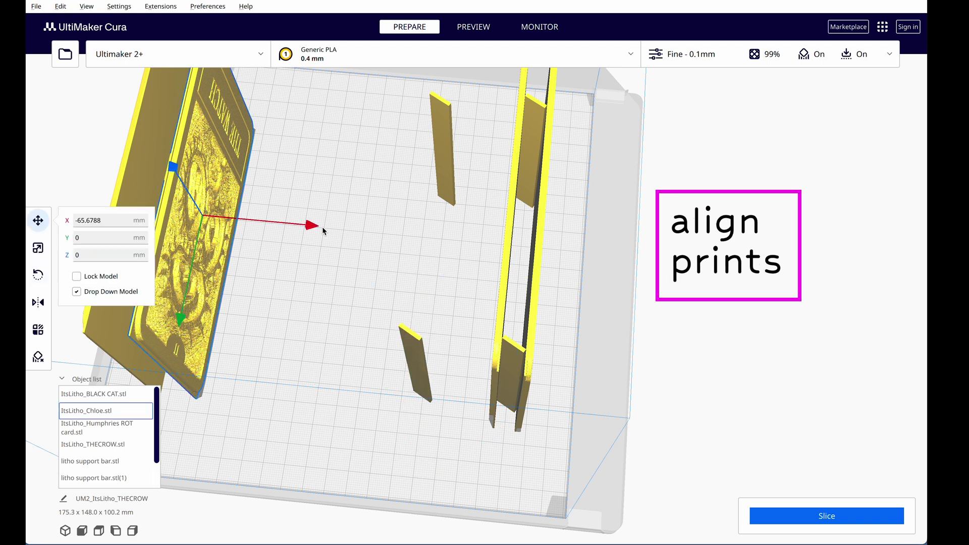
# Step: Slide the Chloe and THECROW prints right along X beside the other pair
pyautogui.moveTo(322, 226); pyautogui.dragTo(535, 244)
pyautogui.click(190, 181)
pyautogui.moveTo(269, 223); pyautogui.dragTo(508, 254)
pyautogui.scroll(5, 450, 368)
pyautogui.scroll(2, 502, 342)
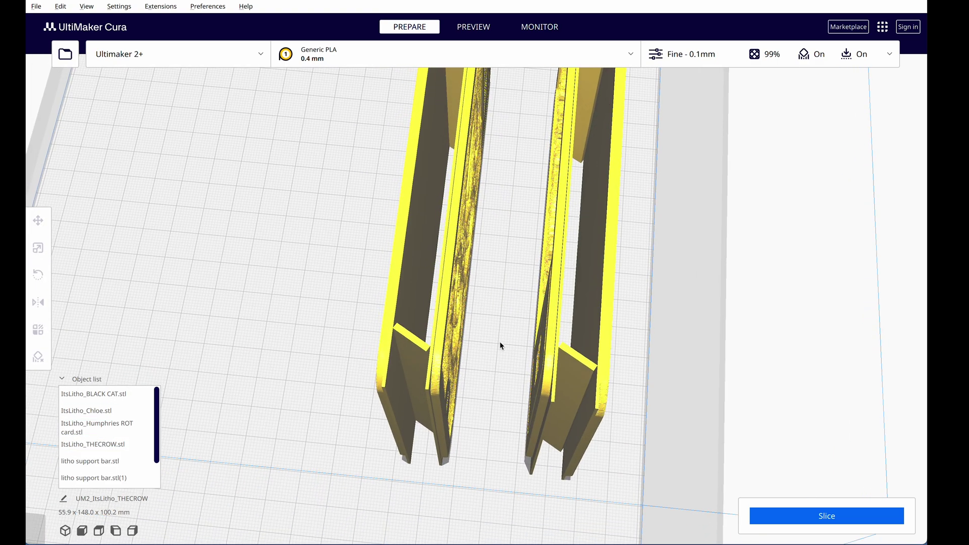
pyautogui.scroll(2, 555, 359)
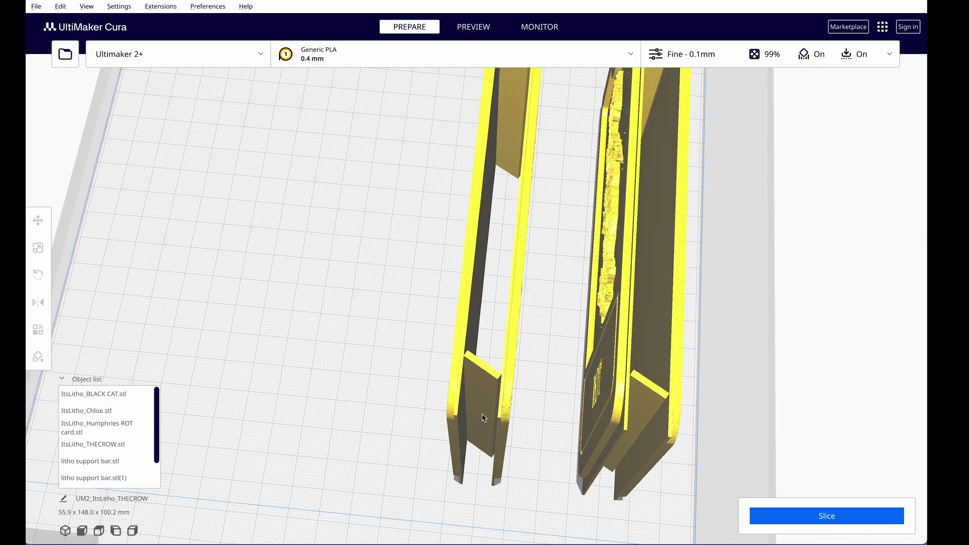
pyautogui.scroll(4, 476, 421)
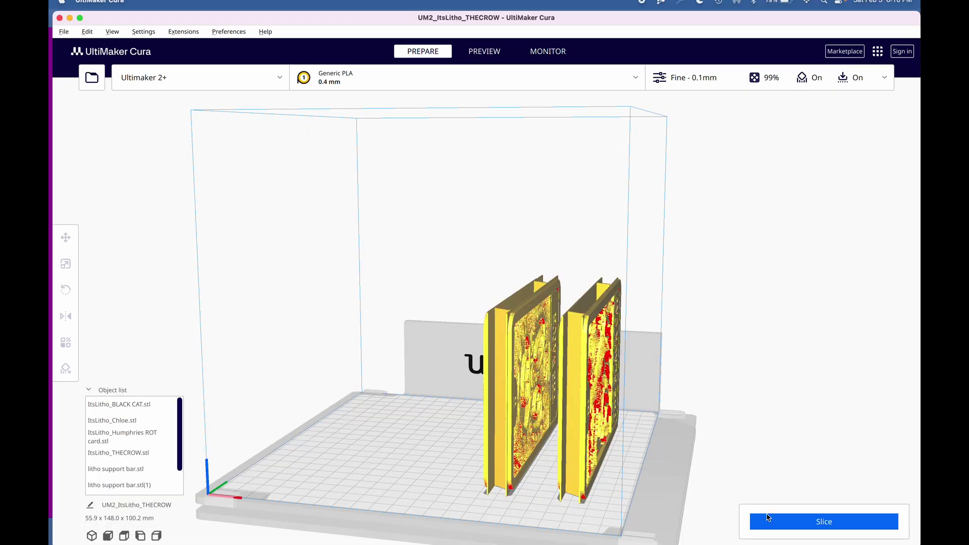
# Step: Slice the four lithophanes and their support bars
pyautogui.click(768, 518)
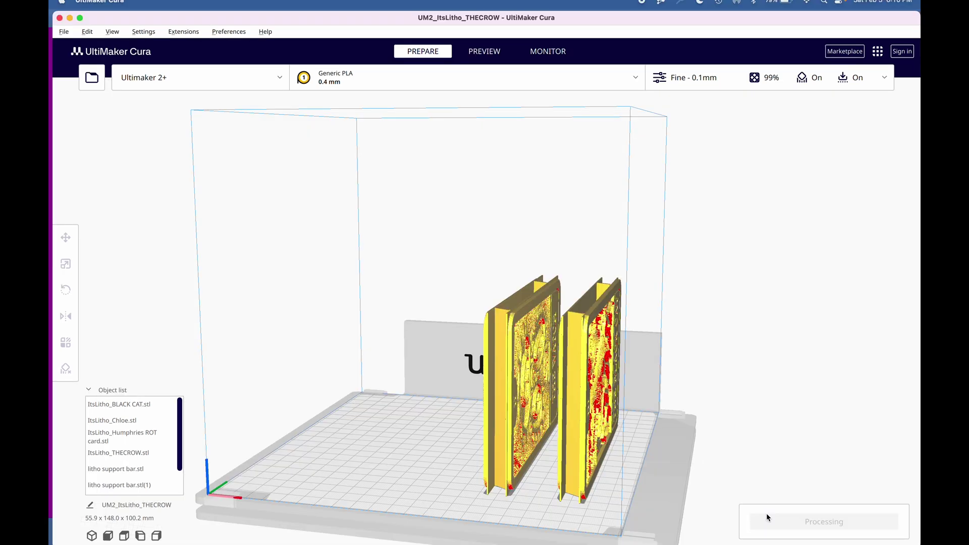